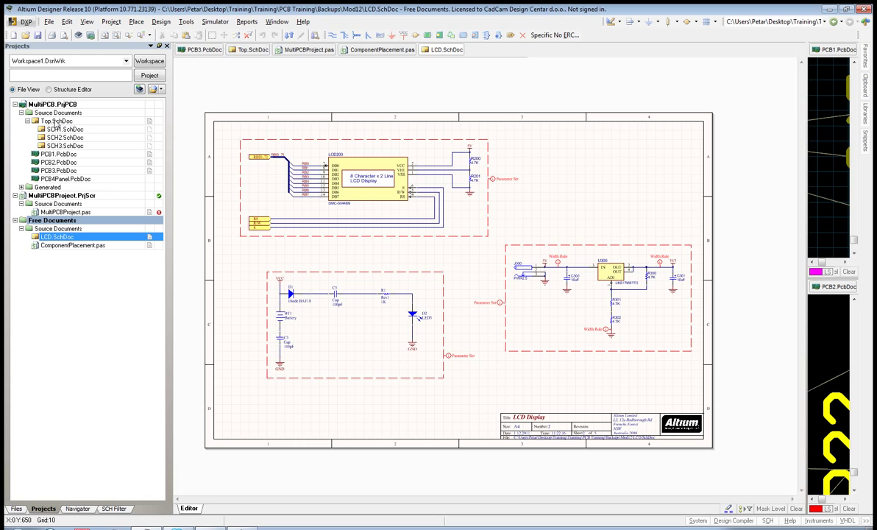
- Open Top.SchDoc from the MultiPCB project and view the three board blocks with their interconnecting wires
{"action": "double_click", "coordinate": [57, 120]}
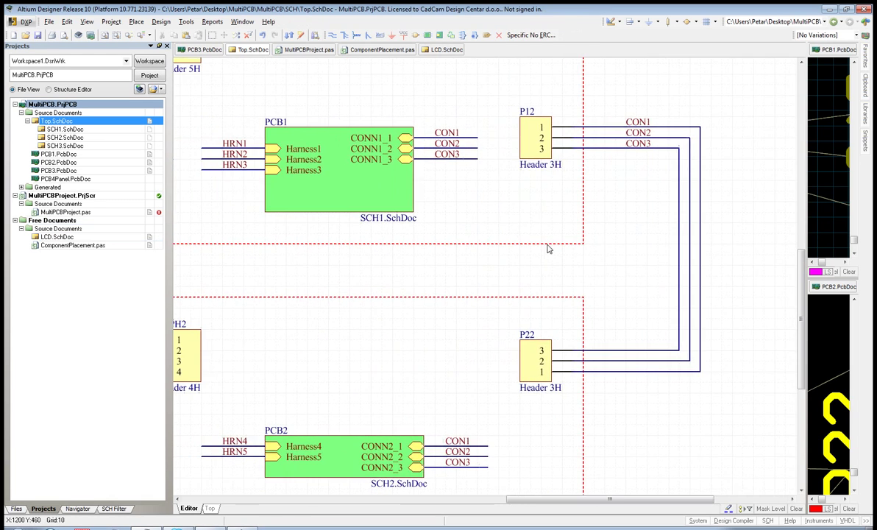
{"action": "scroll", "coordinate": [546, 248], "scroll_direction": "down", "scroll_amount": 3, "text": "ctrl"}
{"action": "right_click_drag", "start_coordinate": [499, 260], "coordinate": [573, 265]}
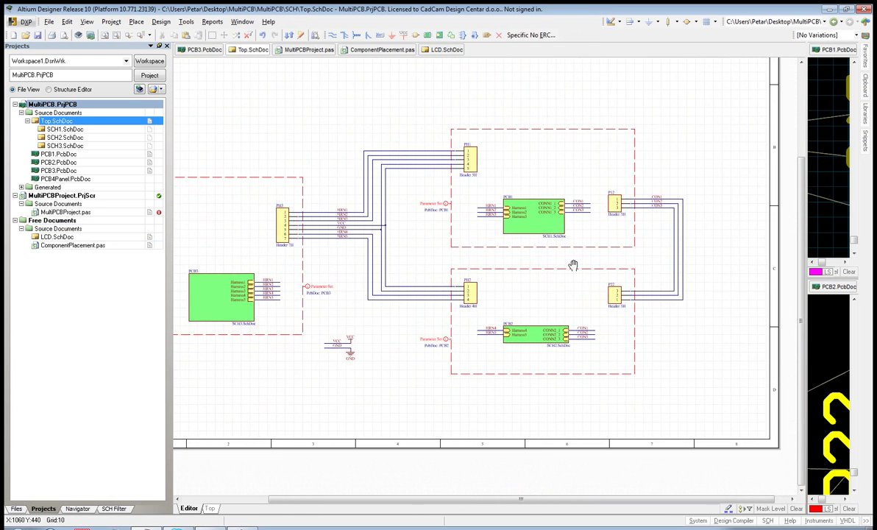
{"action": "right_click_drag", "start_coordinate": [410, 262], "coordinate": [443, 266]}
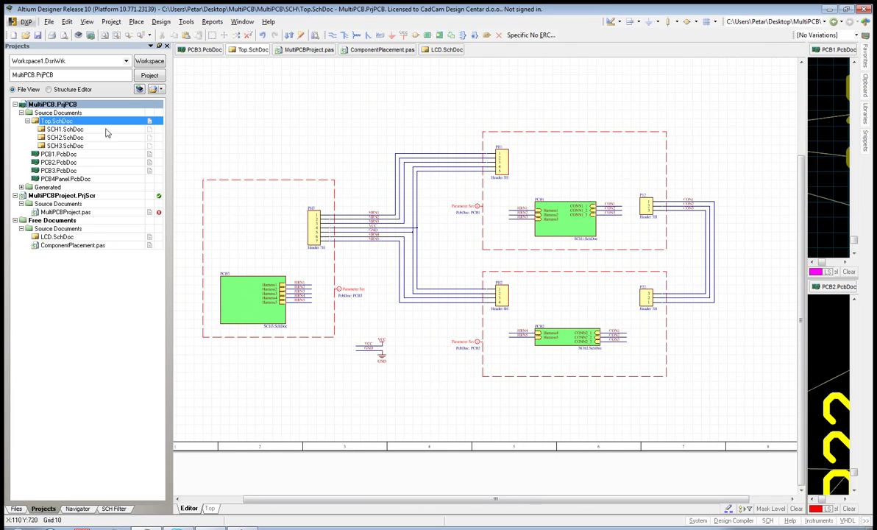
- Open LCD.SchDoc and inspect the dashed blankets with parameter sets around its circuit blocks
{"action": "double_click", "coordinate": [57, 237]}
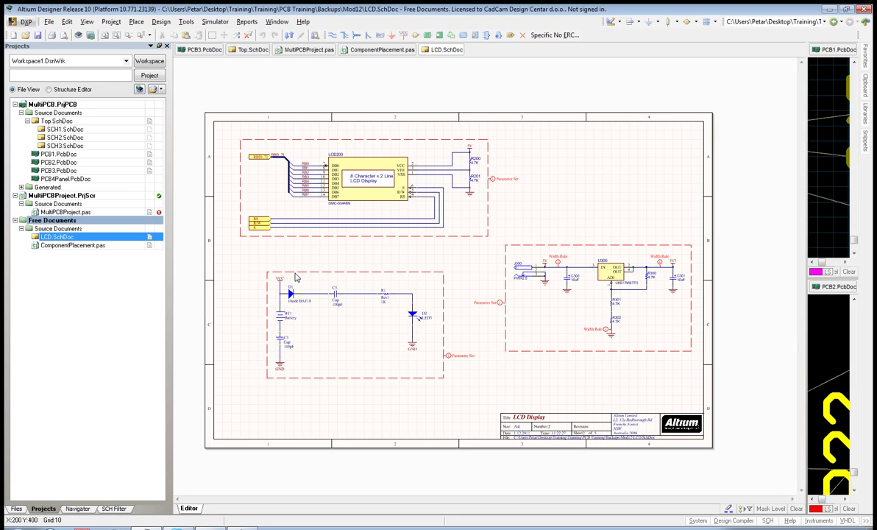
{"action": "left_click", "coordinate": [447, 357]}
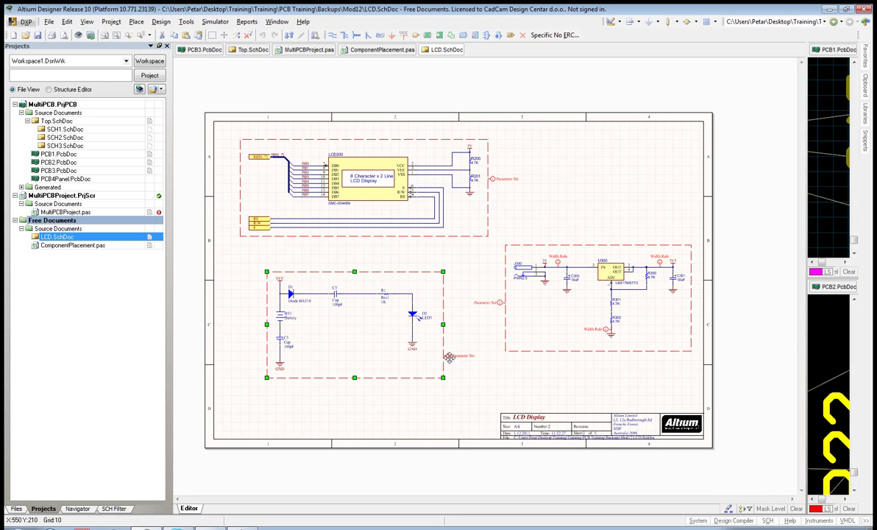
{"action": "left_click", "coordinate": [506, 327]}
{"action": "left_click", "coordinate": [488, 229]}
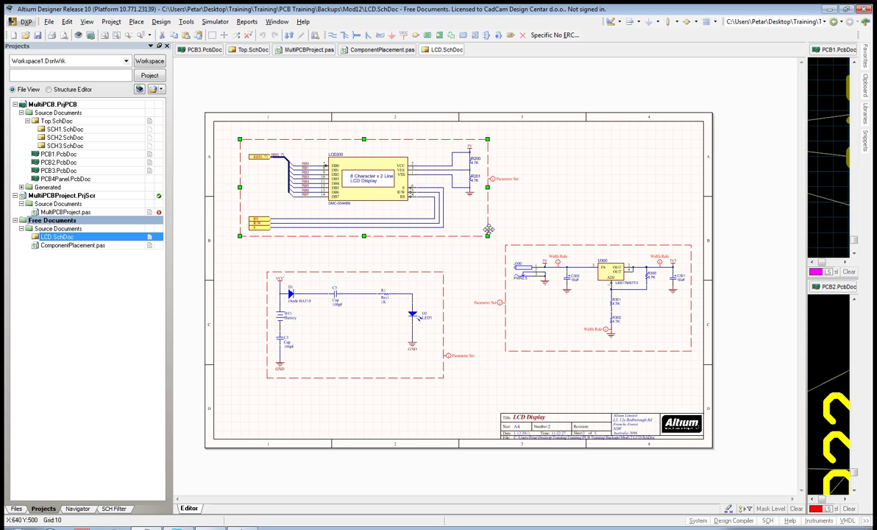
- Return to Top.SchDoc and examine the PCB1 and PCB2 blocks with their headers up close
{"action": "double_click", "coordinate": [51, 121]}
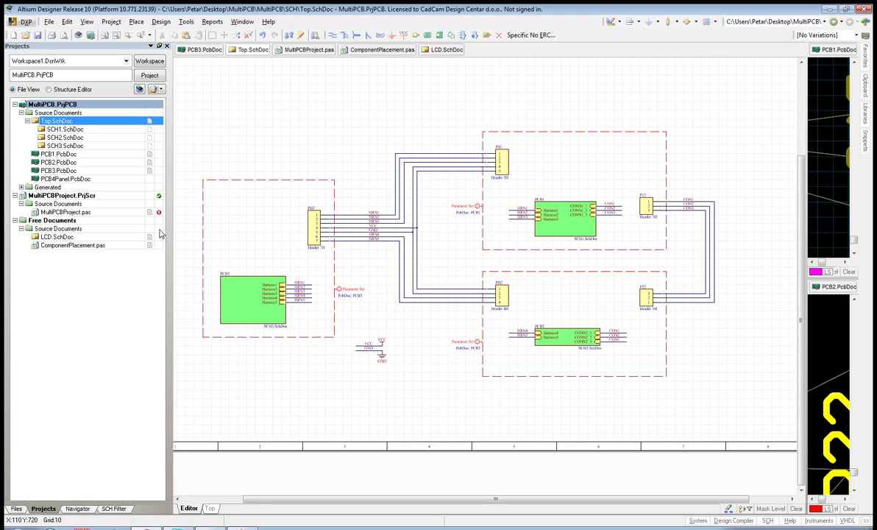
{"action": "right_click_drag", "start_coordinate": [195, 262], "coordinate": [192, 252]}
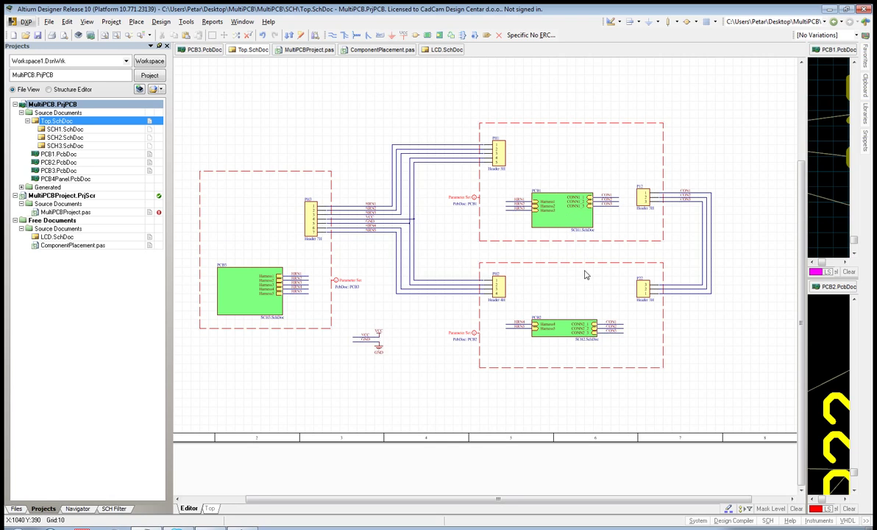
{"action": "right_click_drag", "start_coordinate": [585, 274], "coordinate": [567, 287]}
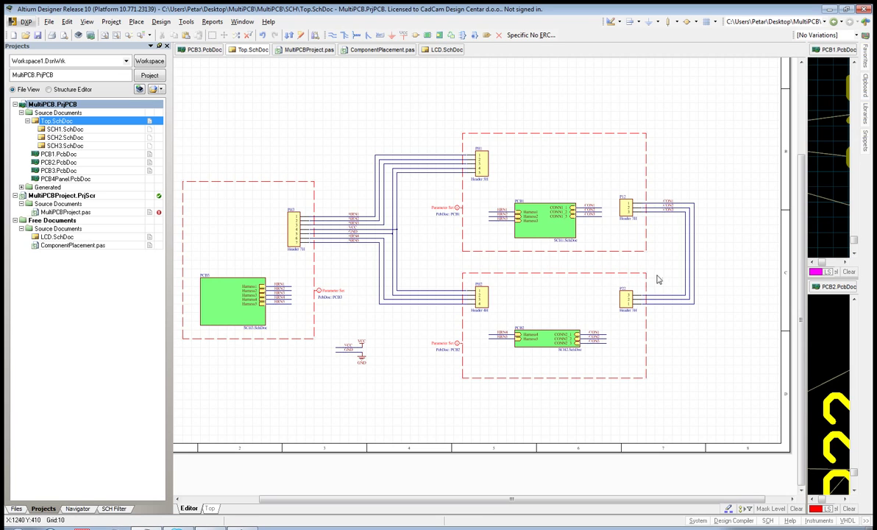
{"action": "scroll", "coordinate": [644, 273], "scroll_direction": "up", "scroll_amount": 3, "text": "ctrl"}
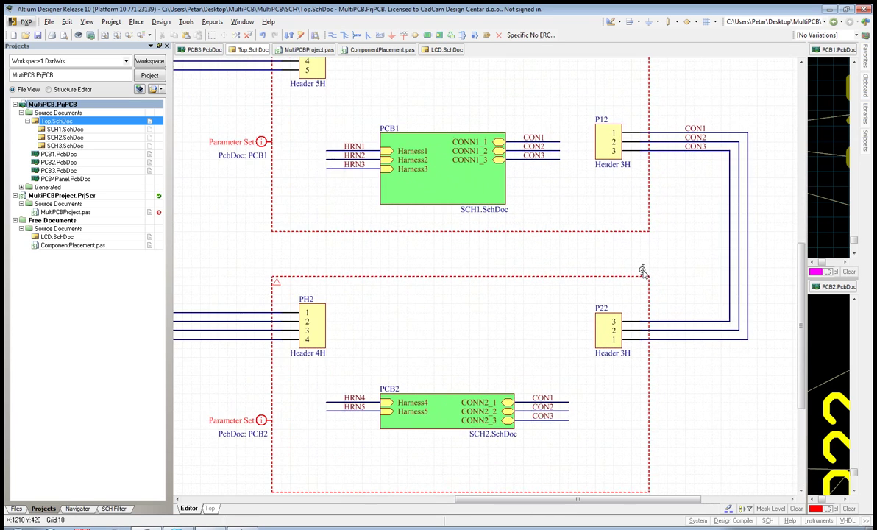
{"action": "right_click_drag", "start_coordinate": [644, 272], "coordinate": [599, 284]}
{"action": "right_click_drag", "start_coordinate": [329, 216], "coordinate": [375, 291]}
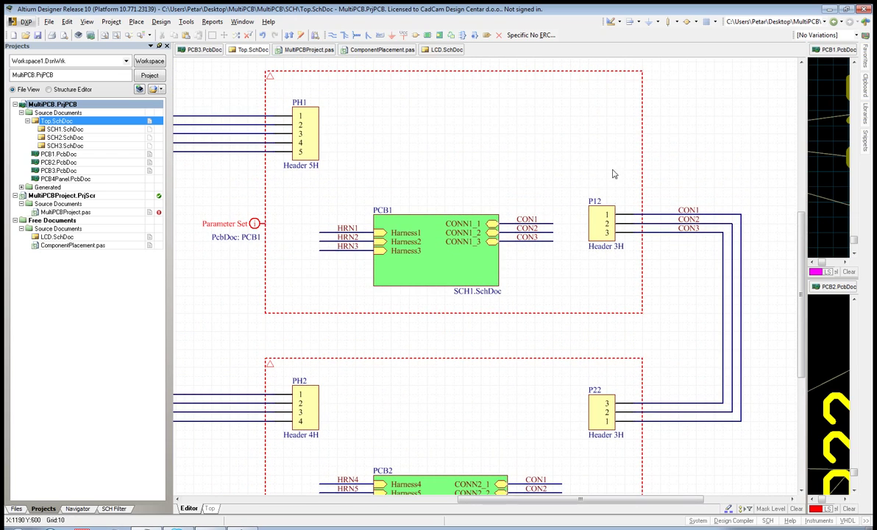
- Select the blanket around the PCB1 block and the one around the PCB2 block to check each PcbDoc parameter
{"action": "left_click", "coordinate": [267, 306]}
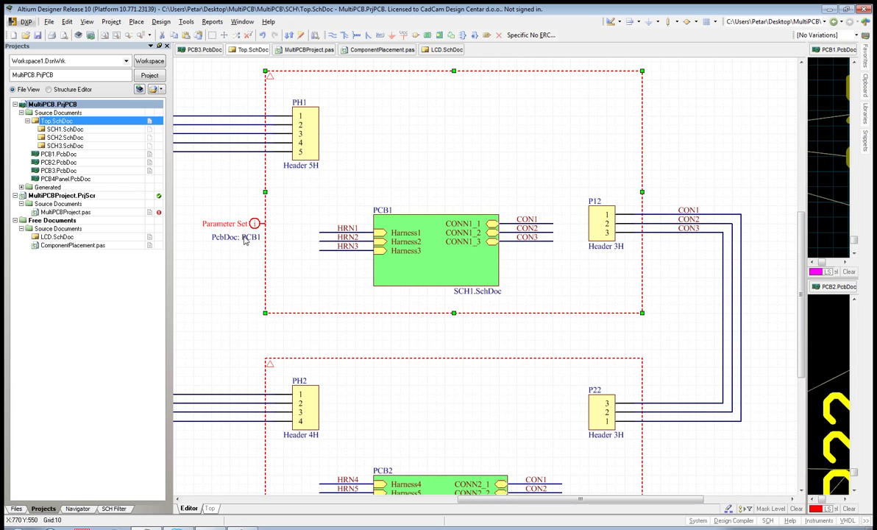
{"action": "scroll", "coordinate": [255, 309], "scroll_direction": "down", "scroll_amount": 5}
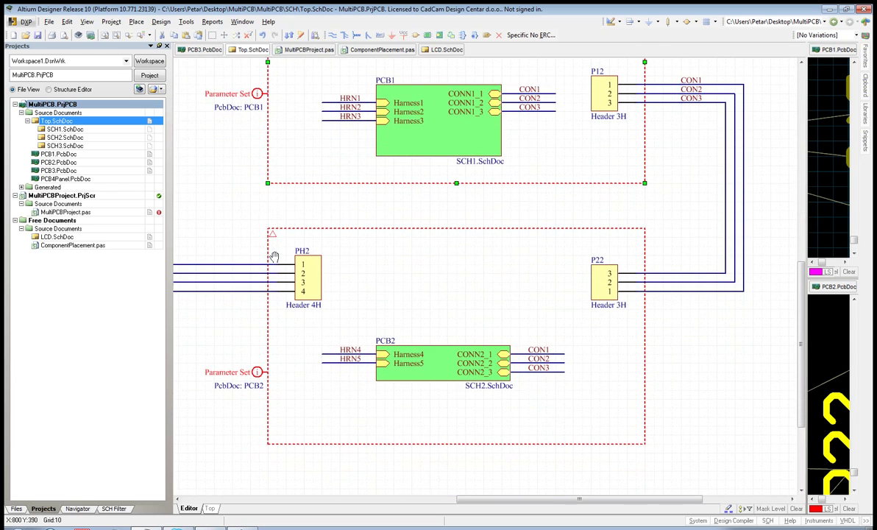
{"action": "left_click", "coordinate": [268, 309]}
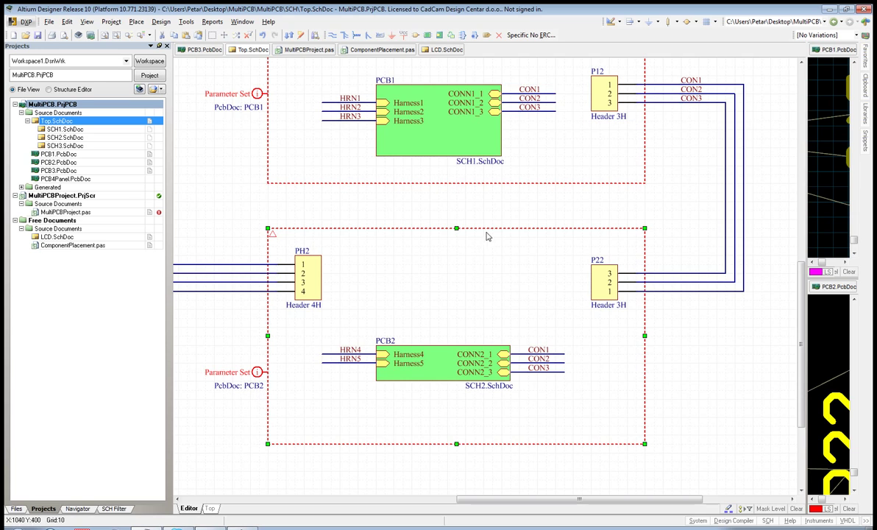
{"action": "right_click_drag", "start_coordinate": [494, 236], "coordinate": [455, 268]}
- Check the CON1 net labels on the PCB1 and PCB2 blocks, and select headers P12 and P22
{"action": "left_click", "coordinate": [490, 124]}
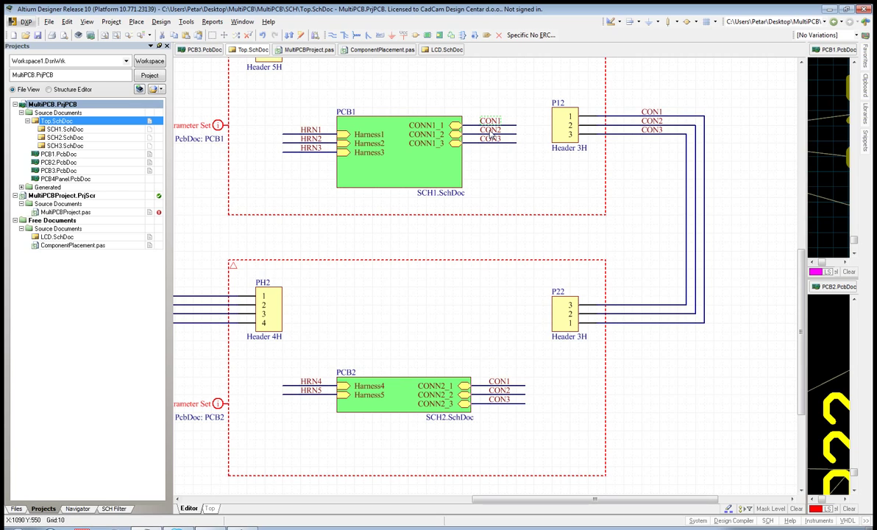
{"action": "left_click", "coordinate": [501, 390]}
{"action": "right_click_drag", "start_coordinate": [599, 209], "coordinate": [555, 222]}
{"action": "left_click", "coordinate": [528, 142]}
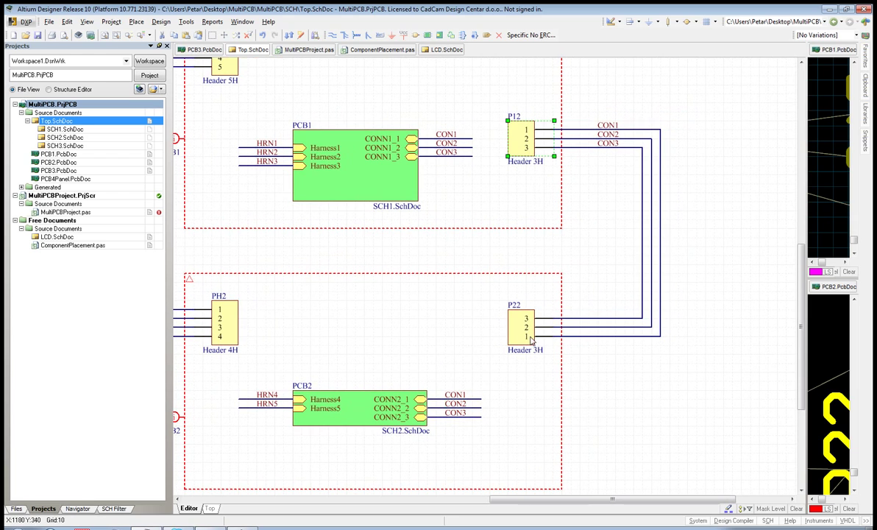
{"action": "left_click", "coordinate": [524, 323]}
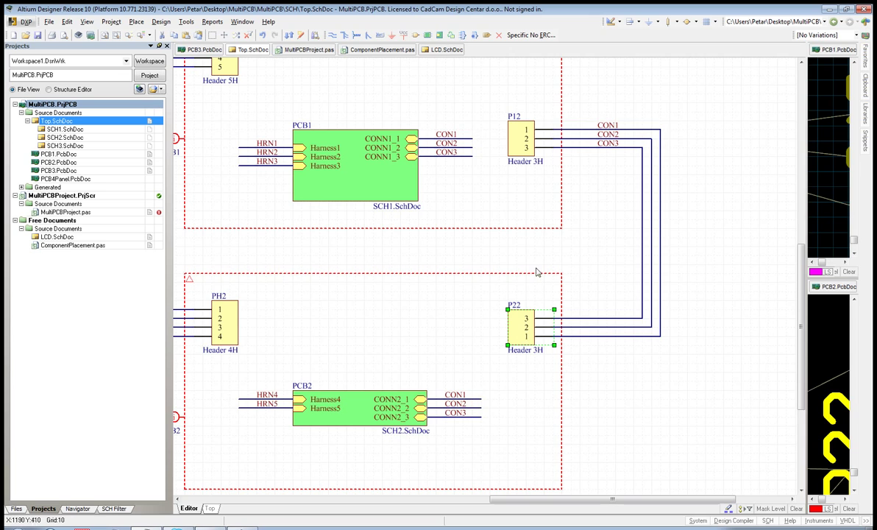
- Trace the CON3 and CON2 wires between headers P12 and P22 by selecting each one
{"action": "scroll", "coordinate": [619, 186], "scroll_direction": "up", "scroll_amount": 3, "text": "ctrl"}
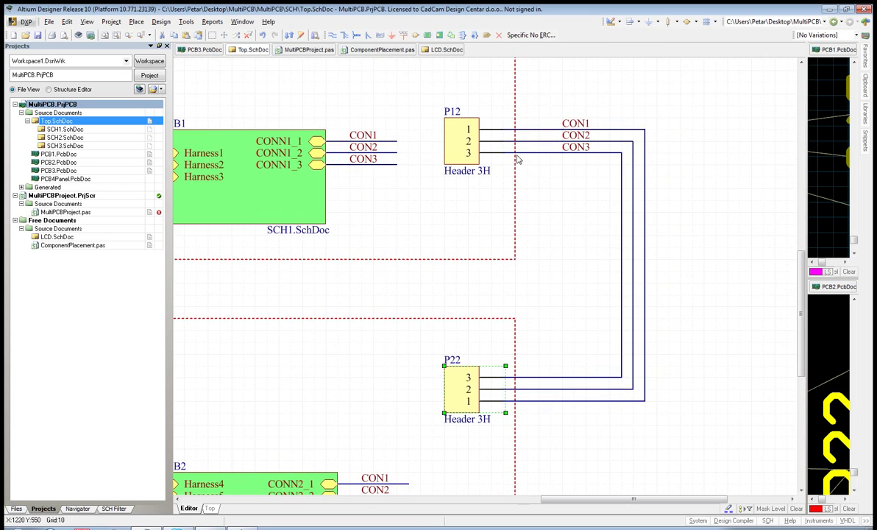
{"action": "left_click", "coordinate": [524, 153]}
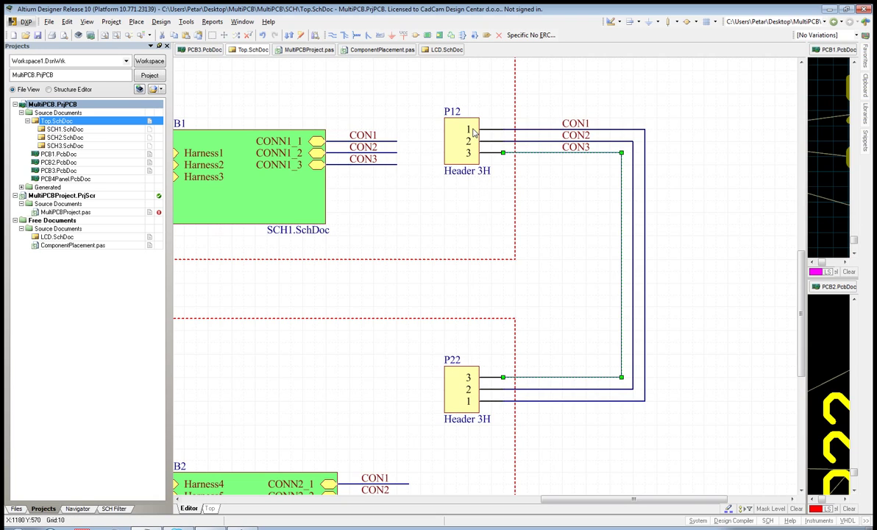
{"action": "right_click_drag", "start_coordinate": [559, 263], "coordinate": [574, 280]}
{"action": "left_click", "coordinate": [574, 279]}
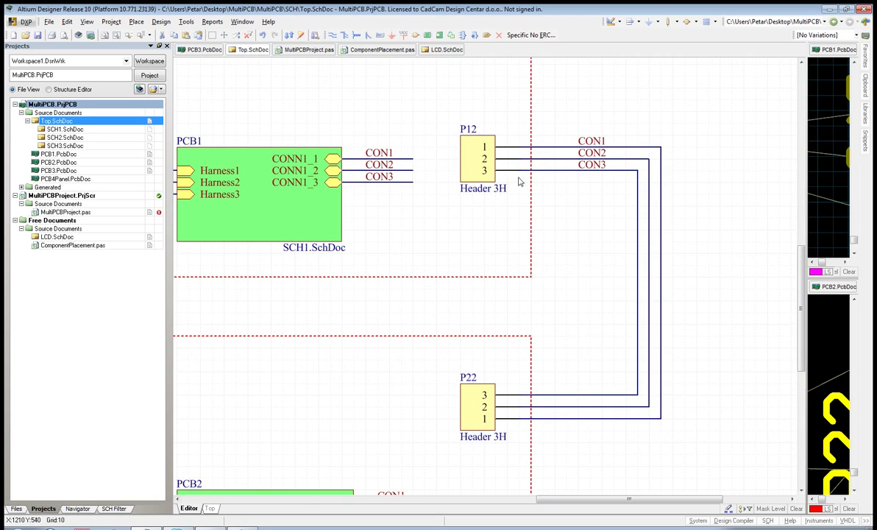
{"action": "left_click", "coordinate": [532, 159]}
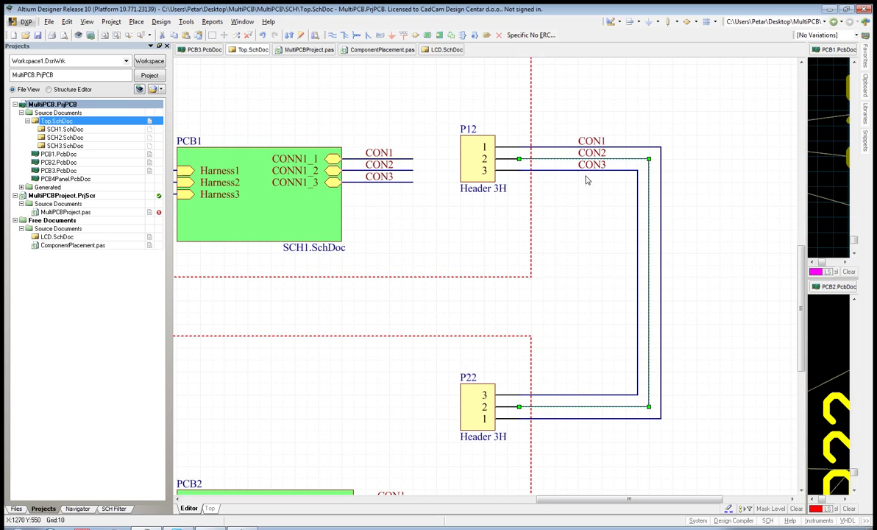
{"action": "scroll", "coordinate": [581, 167], "scroll_direction": "up", "scroll_amount": 2, "text": "ctrl"}
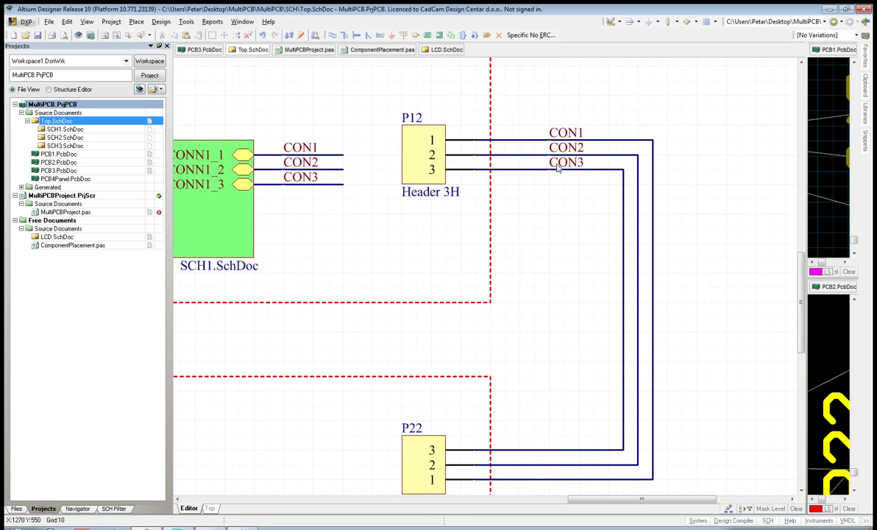
- Swap the CON2 and CON3 net labels beside header P12 and return them to their original wires
{"action": "left_click_drag", "start_coordinate": [524, 156], "coordinate": [547, 172]}
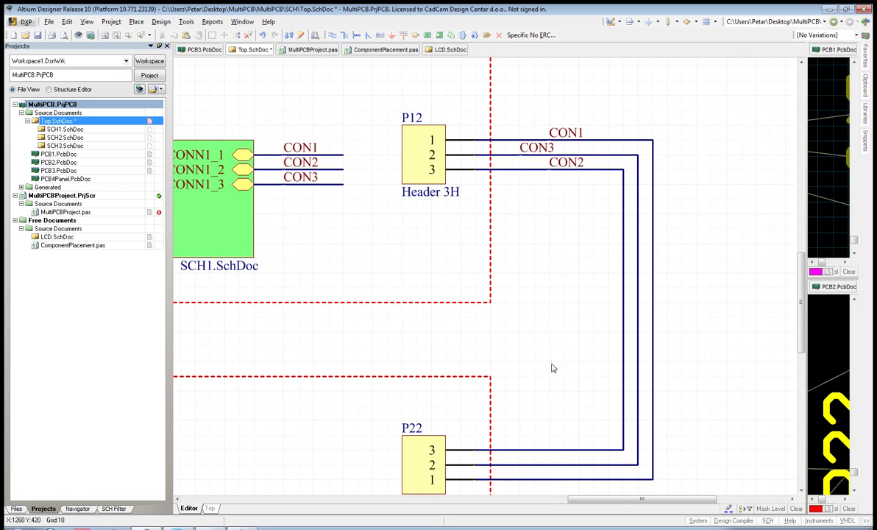
{"action": "scroll", "coordinate": [552, 368], "scroll_direction": "down", "scroll_amount": 1, "text": "ctrl"}
{"action": "right_click_drag", "start_coordinate": [504, 219], "coordinate": [534, 182]}
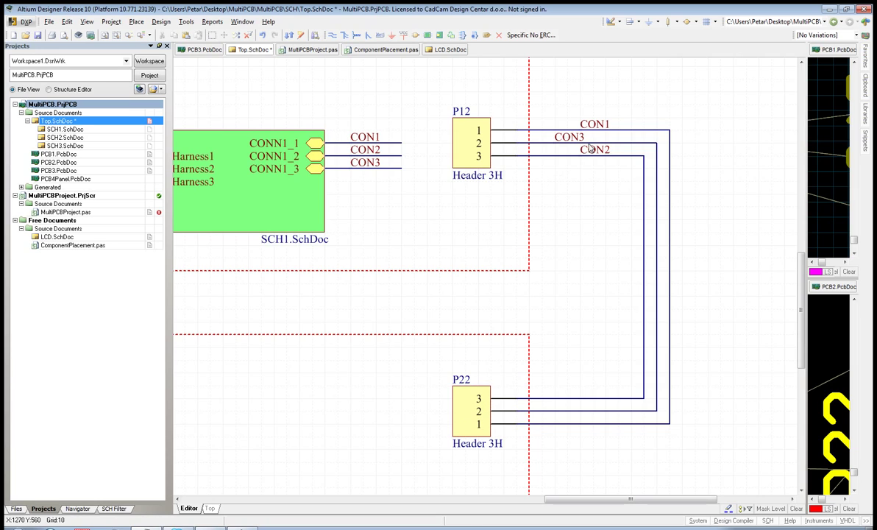
{"action": "left_click_drag", "start_coordinate": [567, 139], "coordinate": [581, 157]}
{"action": "right_click_drag", "start_coordinate": [593, 191], "coordinate": [572, 173]}
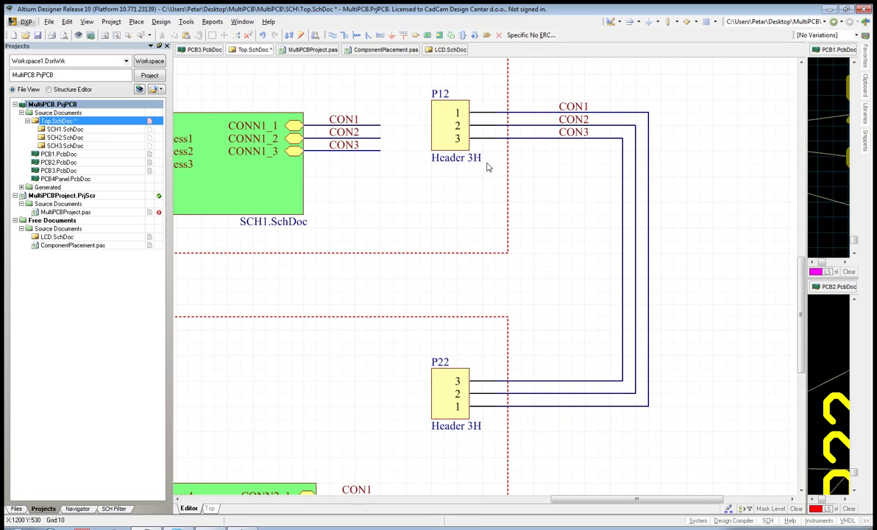
- Enlarge the PCB views beside the schematic and compare the pad nets of P12 on PCB1 and P22 on PCB2
{"action": "right_click_drag", "start_coordinate": [555, 237], "coordinate": [372, 237]}
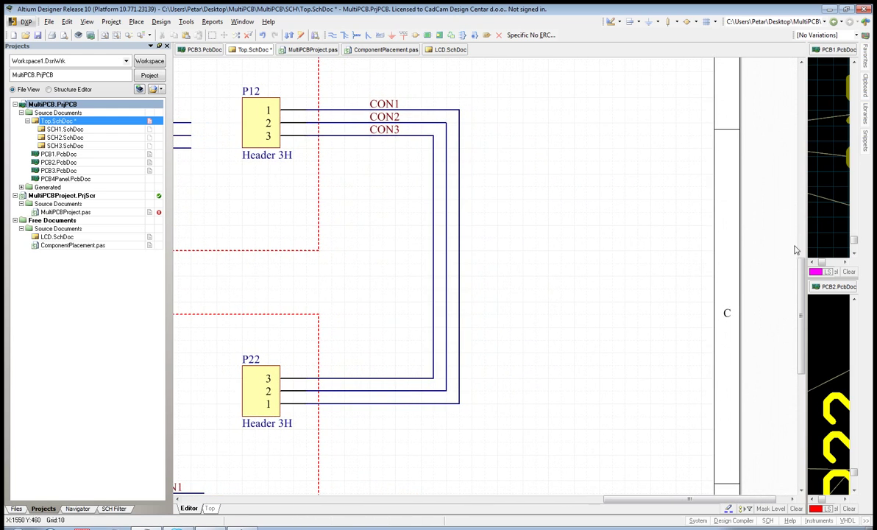
{"action": "left_click_drag", "start_coordinate": [803, 247], "coordinate": [524, 230]}
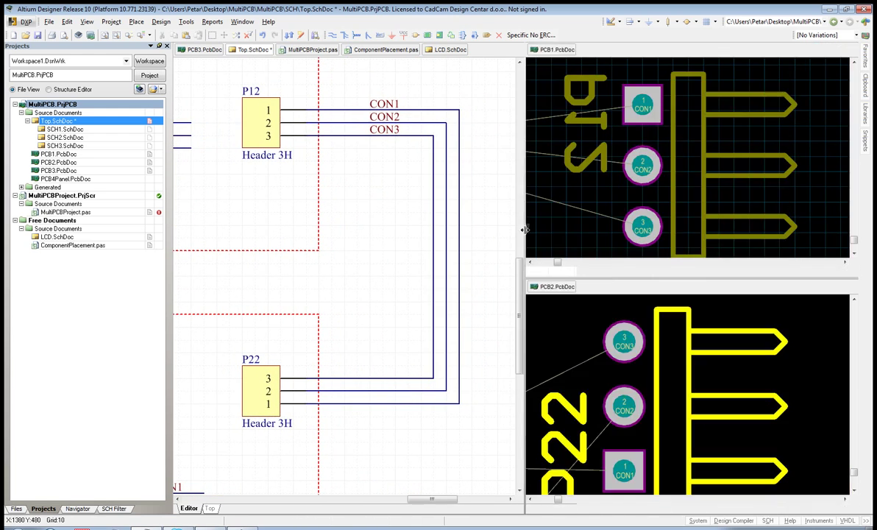
{"action": "left_click", "coordinate": [548, 208]}
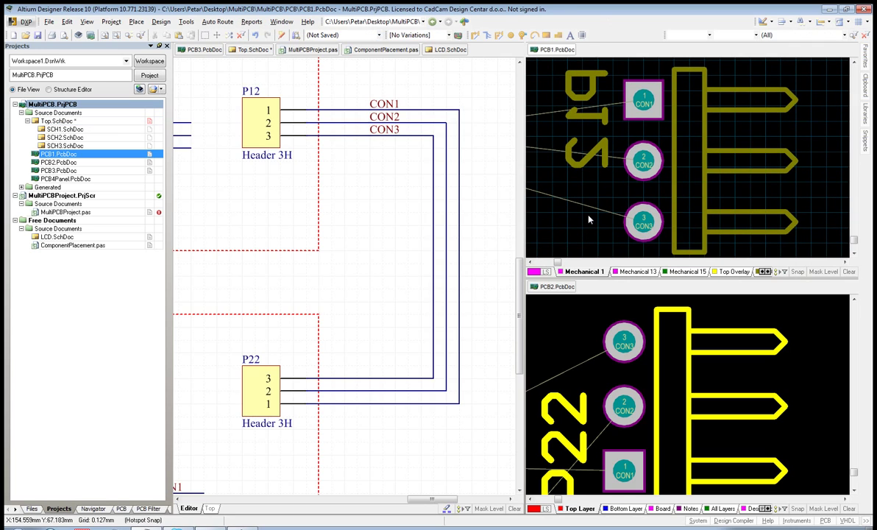
{"action": "scroll", "coordinate": [589, 219], "scroll_direction": "down", "scroll_amount": 1, "text": "ctrl"}
{"action": "right_click_drag", "start_coordinate": [595, 223], "coordinate": [595, 222]}
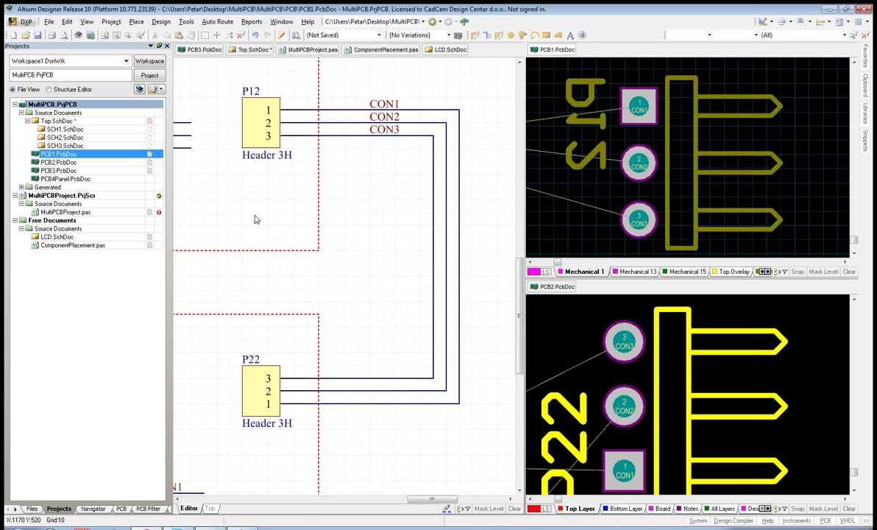
{"action": "left_click", "coordinate": [587, 382]}
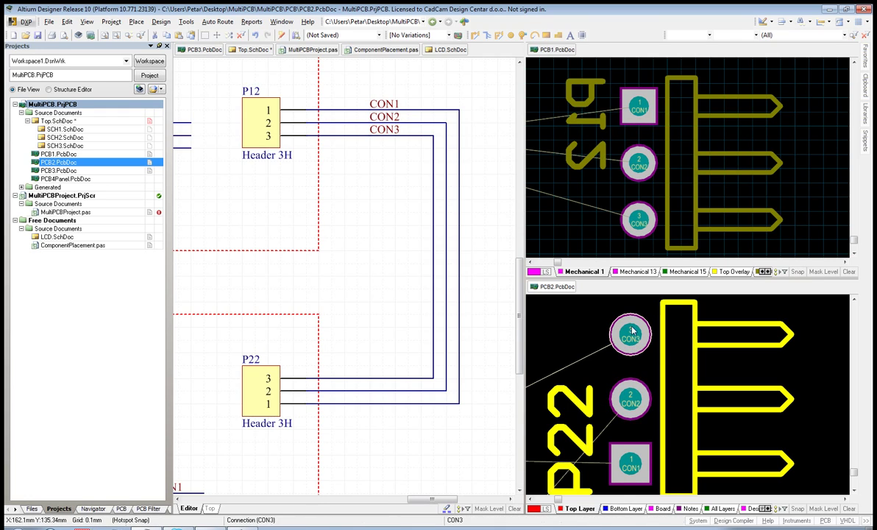
- Try Interactive Pin/Net Swapping on PCB1.PcbDoc and decline the Net/Pin Optimizer's request to continue
{"action": "left_click", "coordinate": [546, 205]}
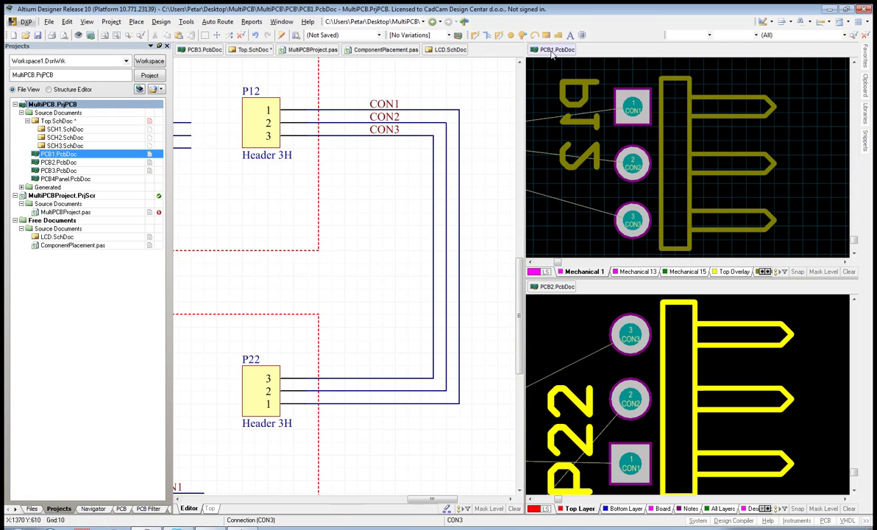
{"action": "left_click", "coordinate": [161, 22]}
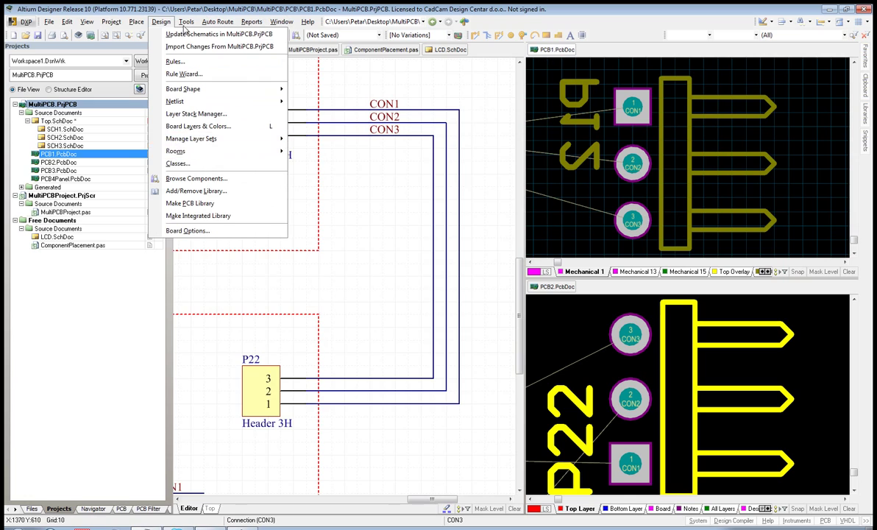
{"action": "left_click", "coordinate": [186, 22]}
{"action": "mouse_move", "coordinate": [221, 261]}
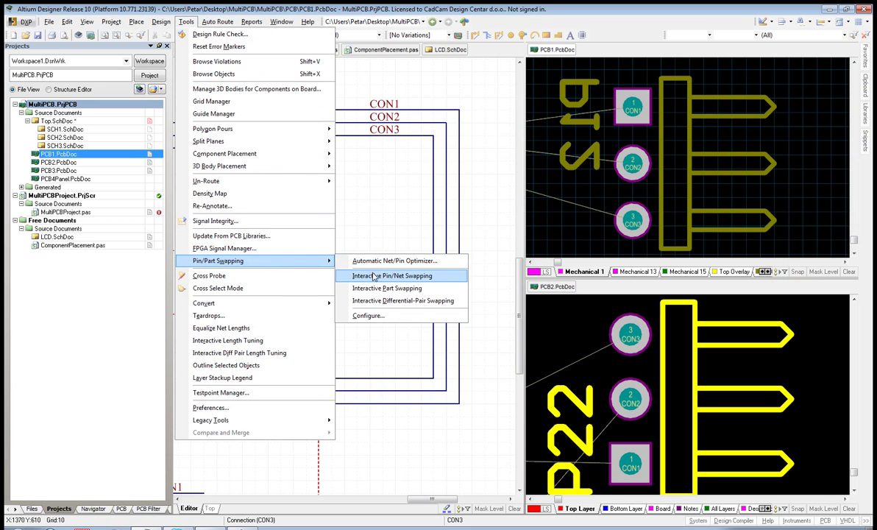
{"action": "left_click", "coordinate": [416, 278]}
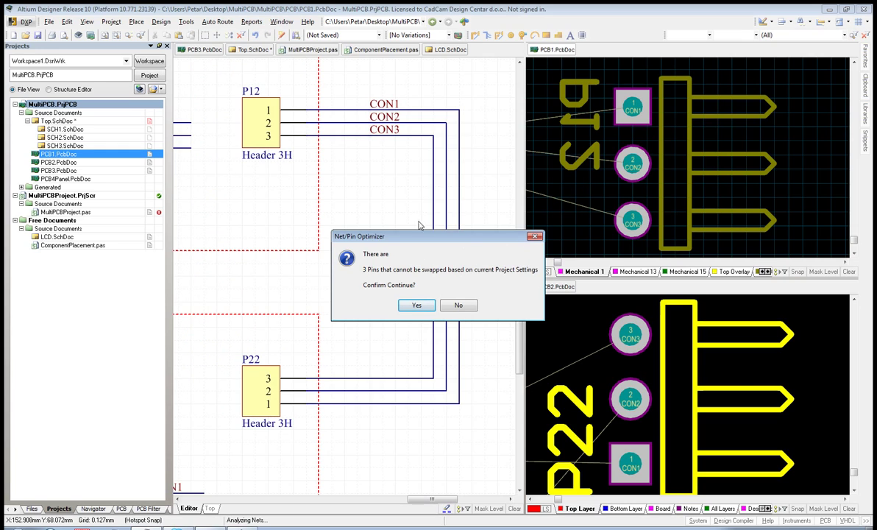
{"action": "left_click", "coordinate": [460, 305]}
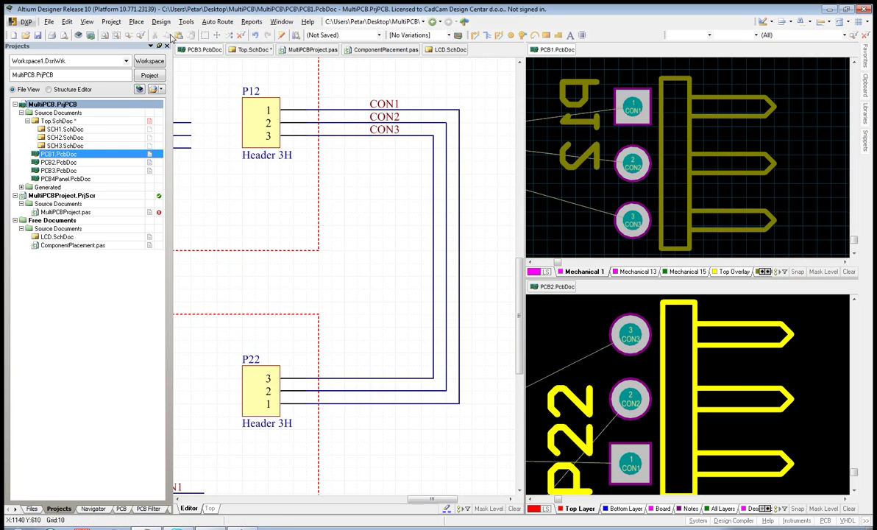
- Check which pin-swapping methods the MultiPCB.PrjPCB project options allow, leaving the settings as they are
{"action": "left_click", "coordinate": [111, 21]}
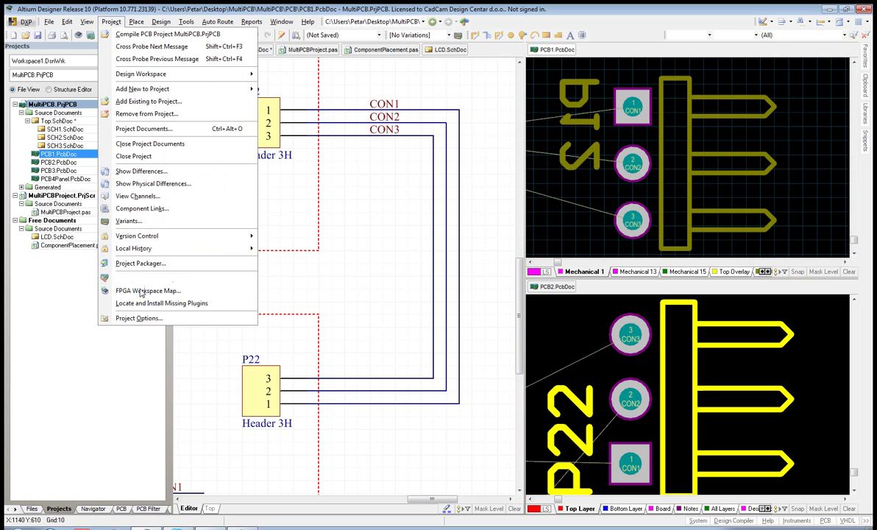
{"action": "left_click", "coordinate": [150, 318]}
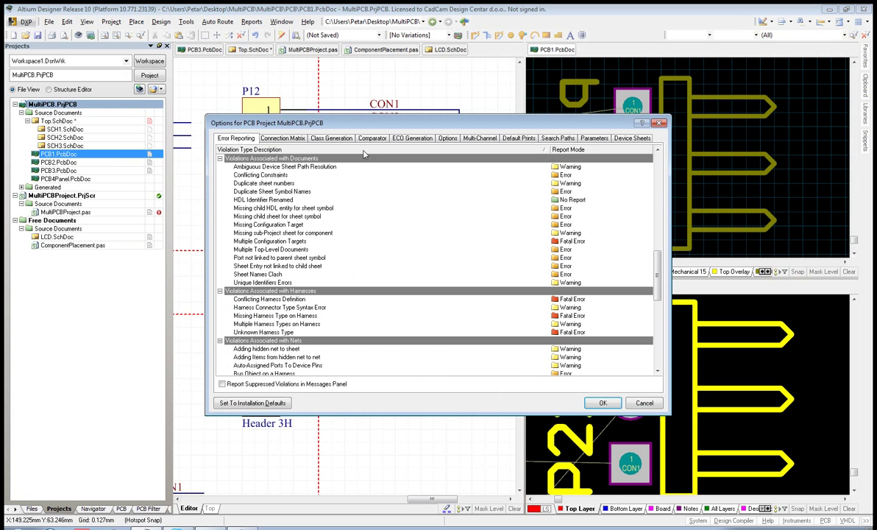
{"action": "left_click", "coordinate": [444, 139]}
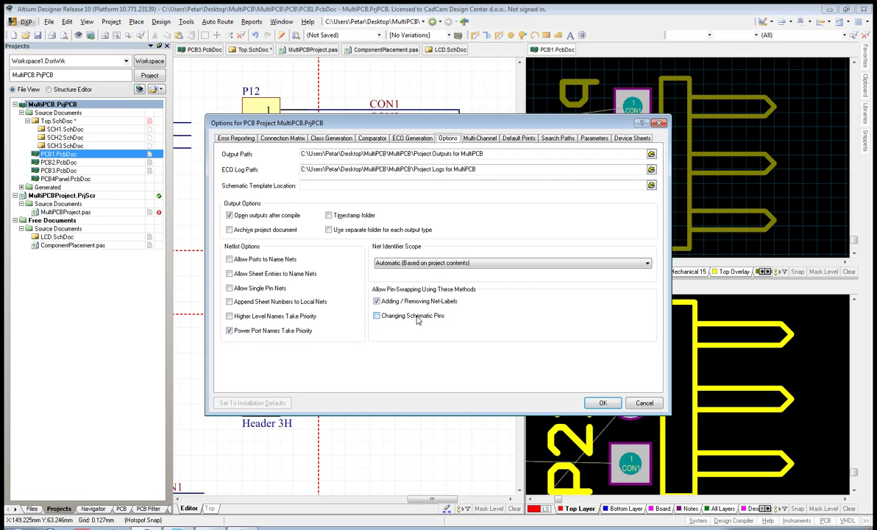
{"action": "left_click", "coordinate": [651, 403]}
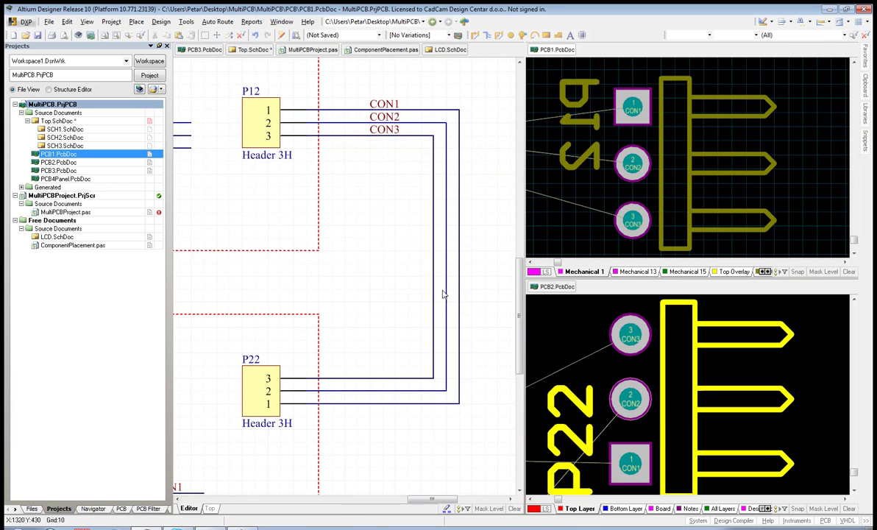
- Exchange the CON2 and CON3 net labels on header P12's wires in Top.SchDoc and put them back in their original order
{"action": "left_click", "coordinate": [402, 270]}
{"action": "right_click_drag", "start_coordinate": [372, 211], "coordinate": [366, 215]}
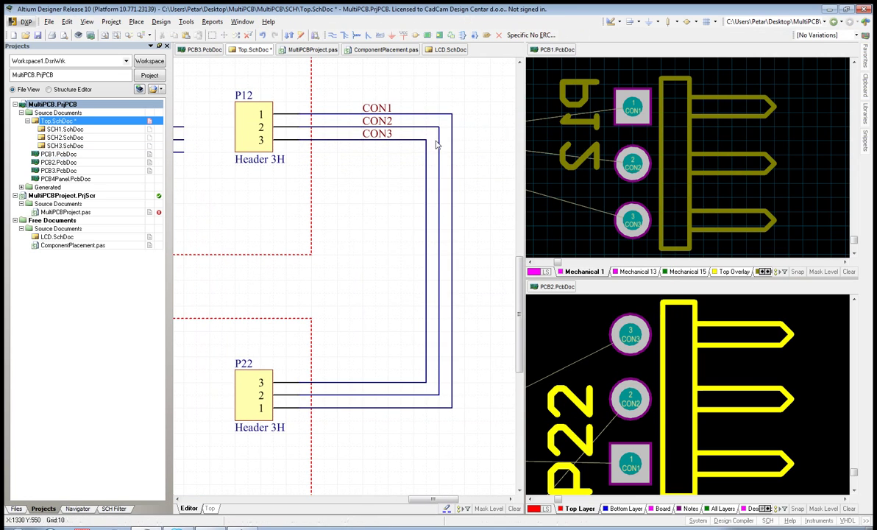
{"action": "left_click", "coordinate": [330, 141]}
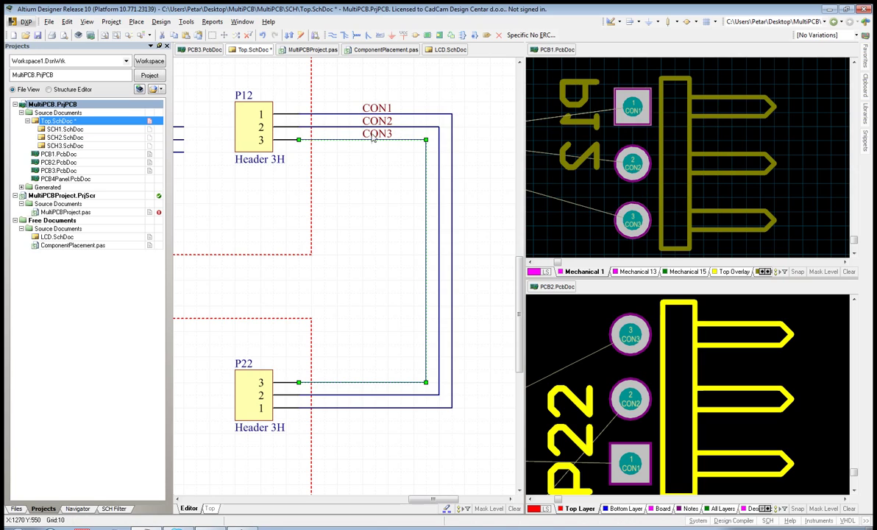
{"action": "mouse_move", "coordinate": [370, 135]}
{"action": "left_mouse_down"}
{"action": "mouse_move", "coordinate": [349, 127]}
{"action": "mouse_move", "coordinate": [360, 141]}
{"action": "left_mouse_up"}
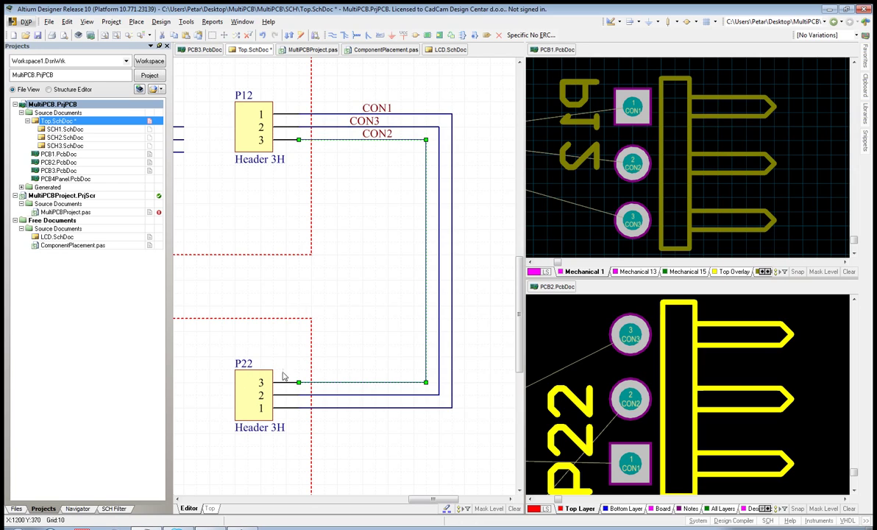
{"action": "mouse_move", "coordinate": [370, 129]}
{"action": "left_mouse_down"}
{"action": "mouse_move", "coordinate": [372, 136]}
{"action": "mouse_move", "coordinate": [362, 126]}
{"action": "mouse_move", "coordinate": [363, 140]}
{"action": "left_mouse_up"}
{"action": "left_click", "coordinate": [372, 161]}
{"action": "right_click_drag", "start_coordinate": [374, 209], "coordinate": [360, 208]}
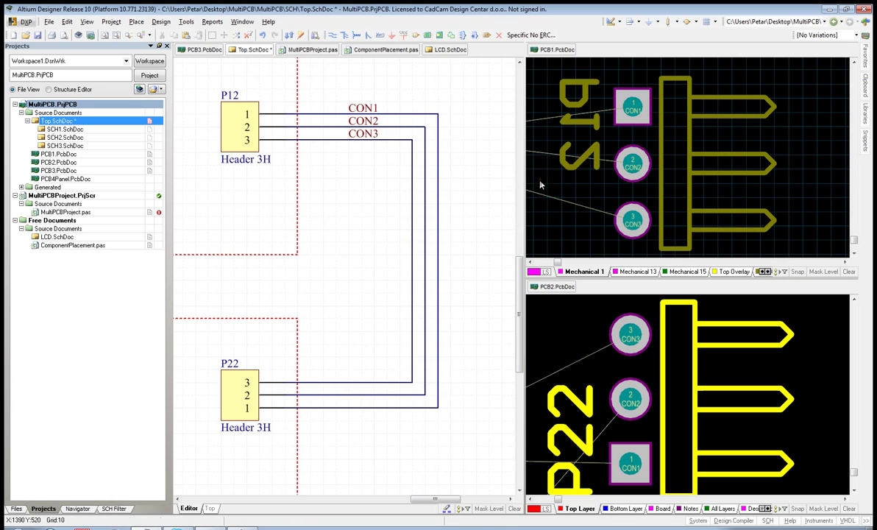
- Run the PCB_PinSwapping script from MultiPCBProject.pas on PCB1.PcbDoc
{"action": "left_click", "coordinate": [568, 195]}
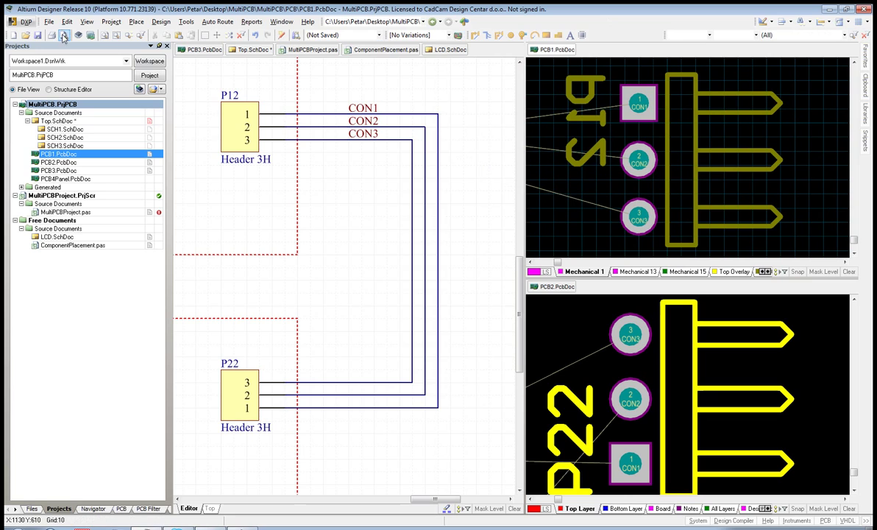
{"action": "left_click", "coordinate": [26, 21]}
{"action": "left_click", "coordinate": [166, 77]}
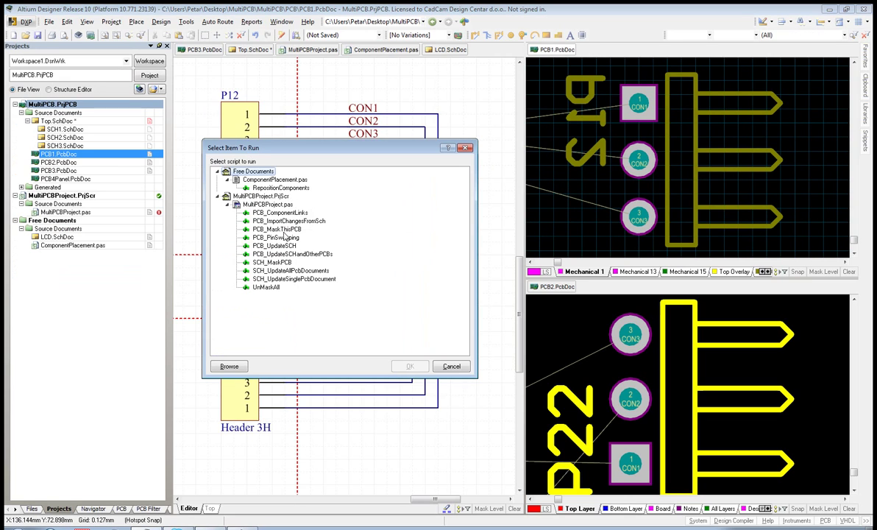
{"action": "left_click", "coordinate": [275, 239]}
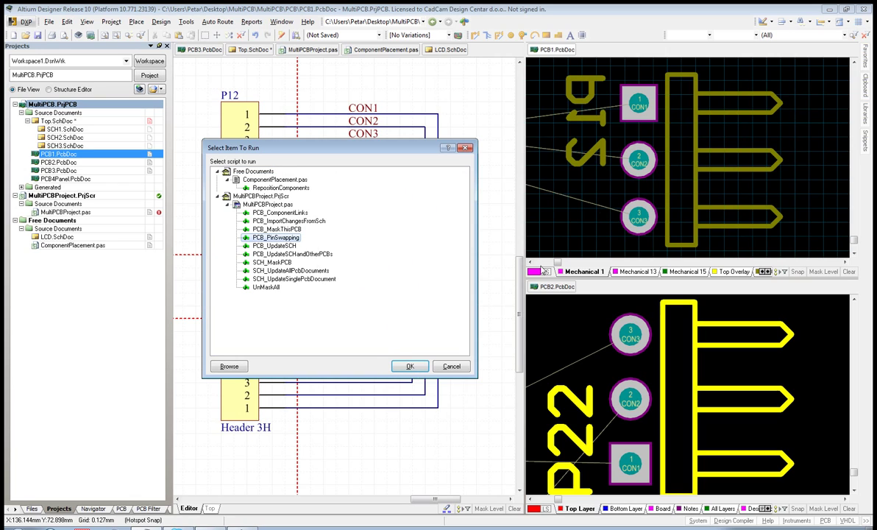
{"action": "left_click", "coordinate": [410, 365]}
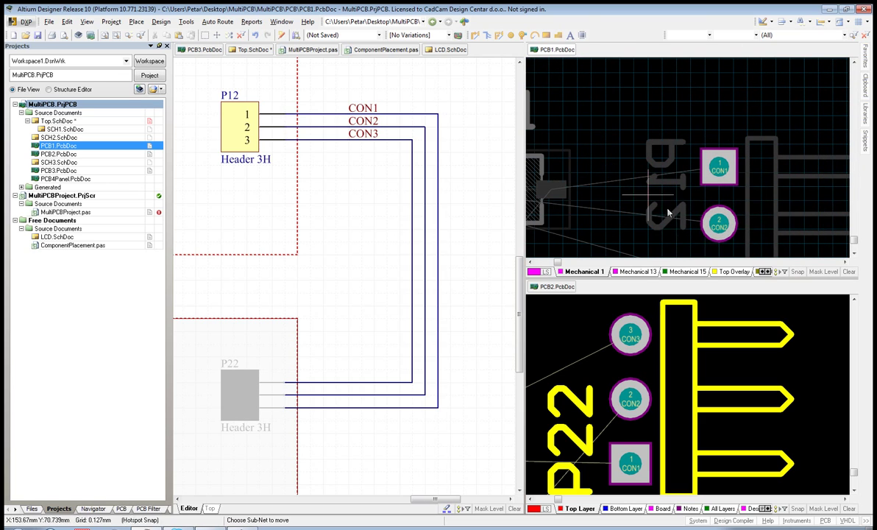
- Swap the nets of P12's pads 1 and 2 on PCB1, and those of pads 2 and 3
{"action": "scroll", "coordinate": [724, 187], "scroll_direction": "up", "scroll_amount": 2, "text": "ctrl"}
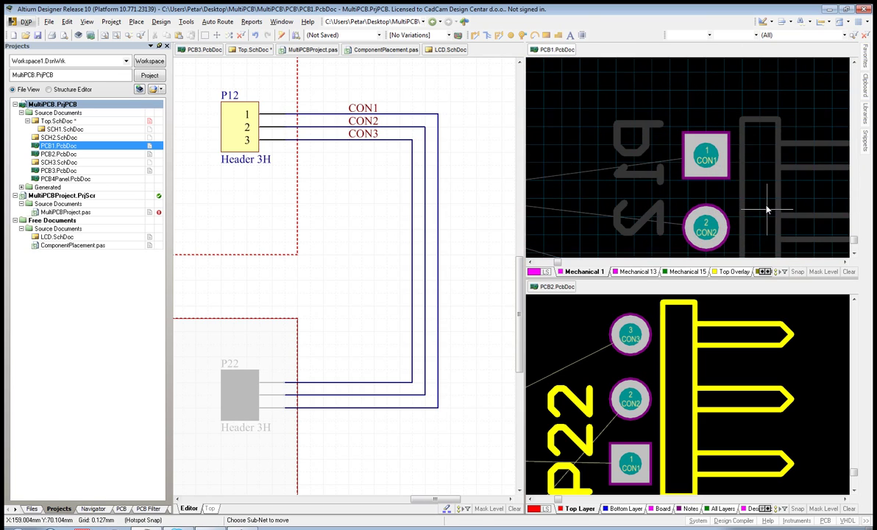
{"action": "right_click_drag", "start_coordinate": [742, 181], "coordinate": [691, 125]}
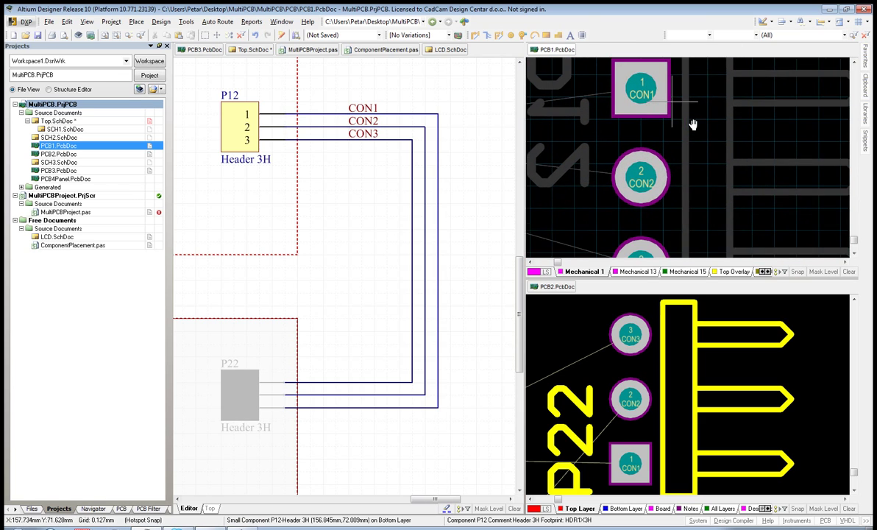
{"action": "left_click", "coordinate": [642, 95]}
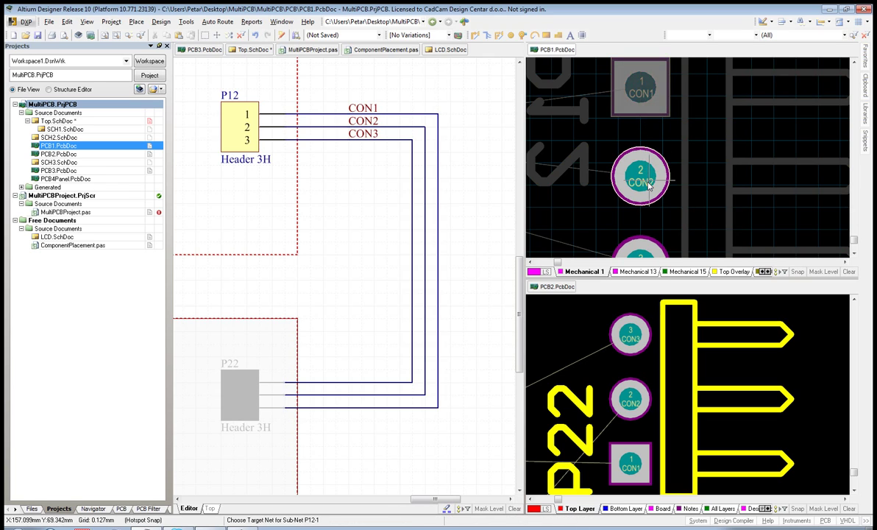
{"action": "left_click", "coordinate": [648, 182]}
{"action": "right_click_drag", "start_coordinate": [691, 168], "coordinate": [695, 139]}
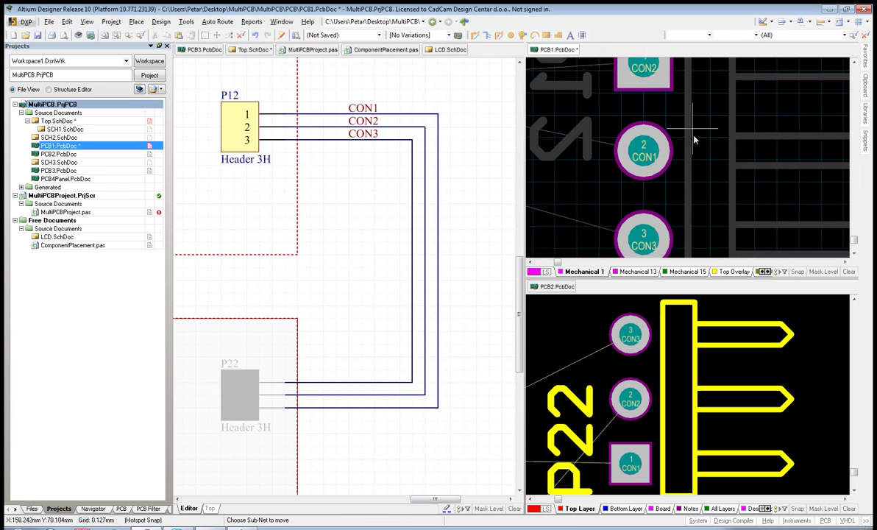
{"action": "left_click", "coordinate": [648, 151]}
{"action": "left_click", "coordinate": [648, 235]}
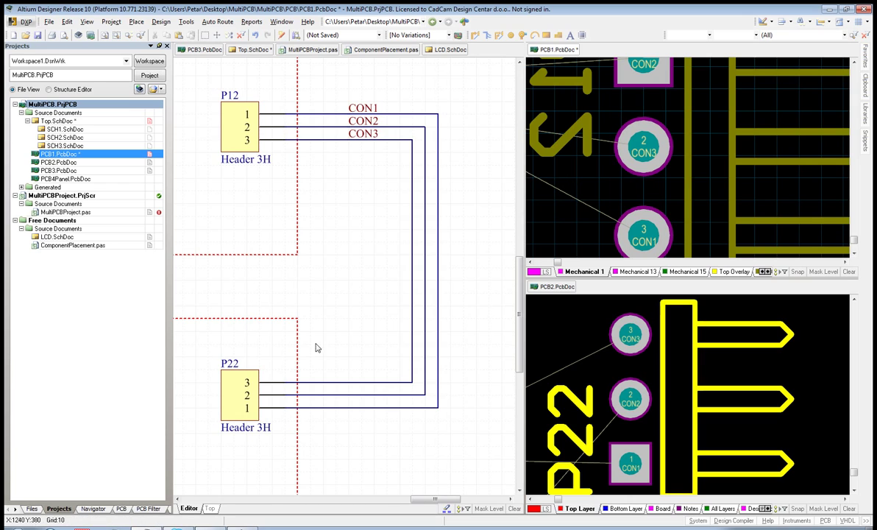
- Run the PCB_MaskThisPCB script on PCB1.PcbDoc
{"action": "left_click", "coordinate": [26, 24]}
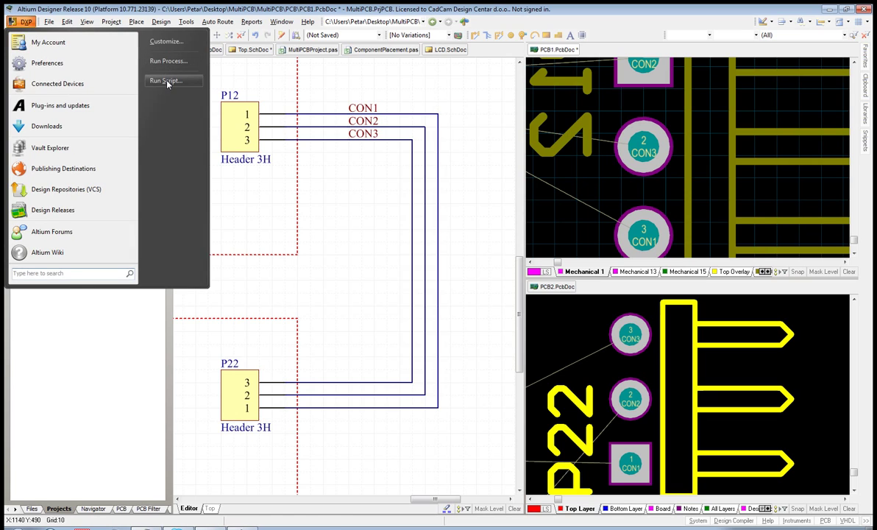
{"action": "left_click", "coordinate": [167, 80]}
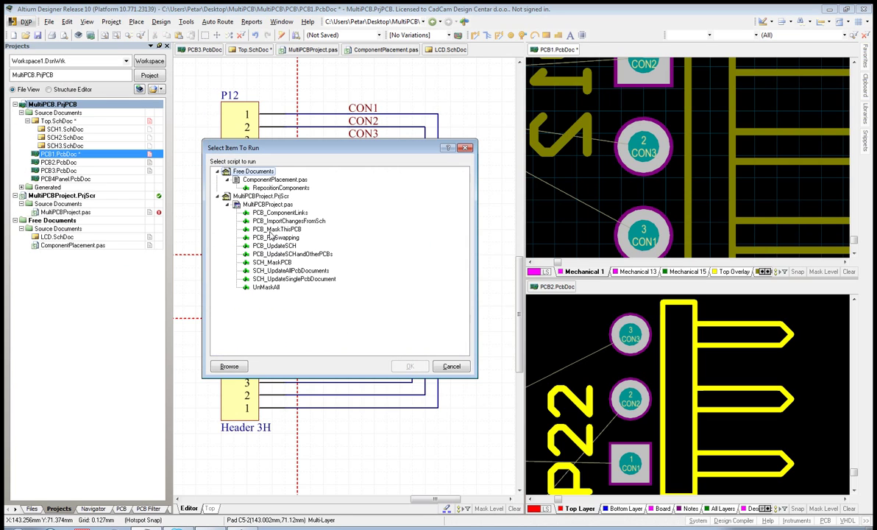
{"action": "left_click", "coordinate": [274, 229]}
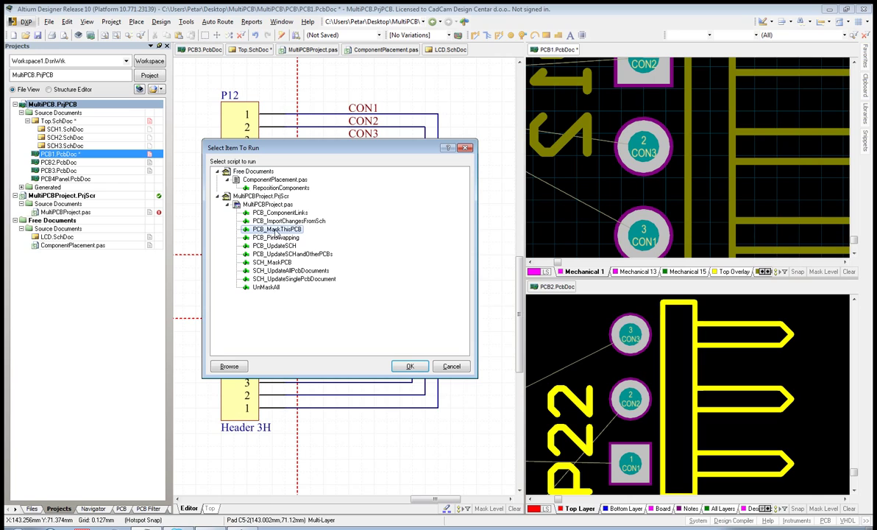
{"action": "left_click", "coordinate": [410, 367]}
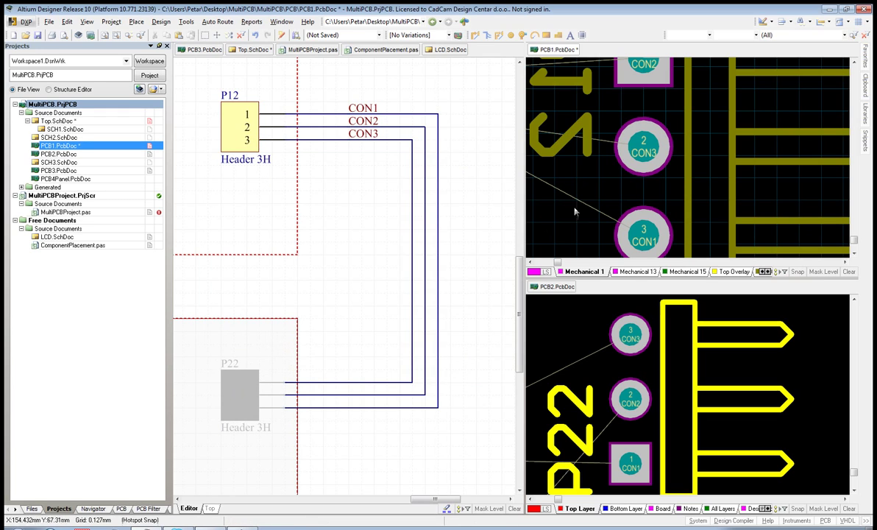
{"action": "scroll", "coordinate": [602, 193], "scroll_direction": "down", "scroll_amount": 3, "text": "ctrl"}
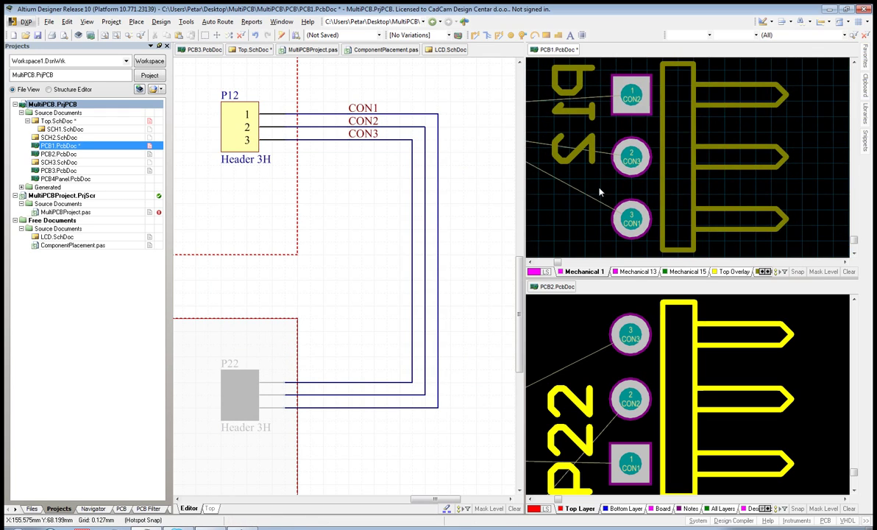
- Swap the nets of P12's pads 3 and 2 on PCB1 with Interactive Pin/Net Swapping
{"action": "left_click", "coordinate": [161, 22]}
{"action": "mouse_move", "coordinate": [186, 21]}
{"action": "mouse_move", "coordinate": [228, 264]}
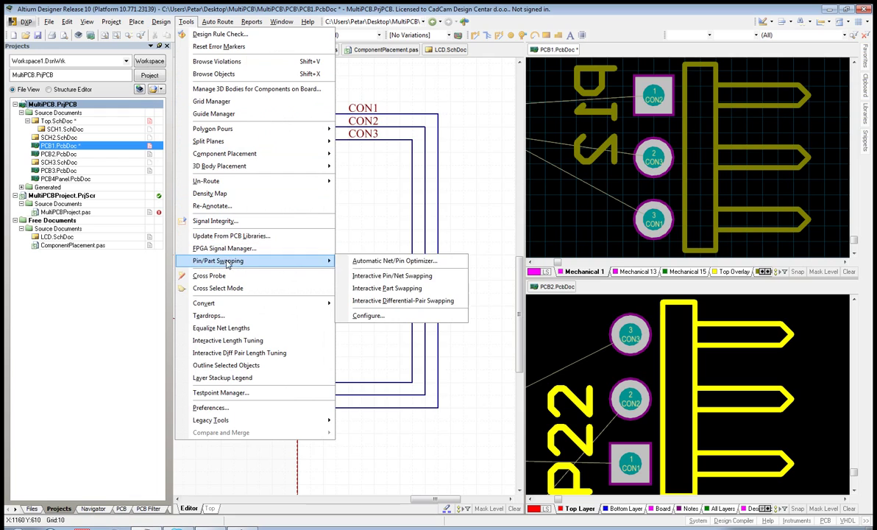
{"action": "left_click", "coordinate": [425, 281]}
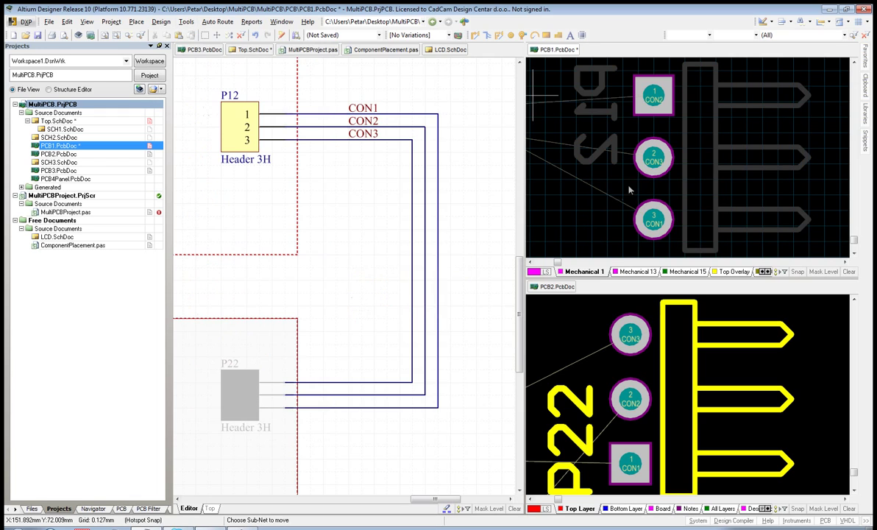
{"action": "left_click", "coordinate": [654, 220]}
{"action": "left_click", "coordinate": [656, 164]}
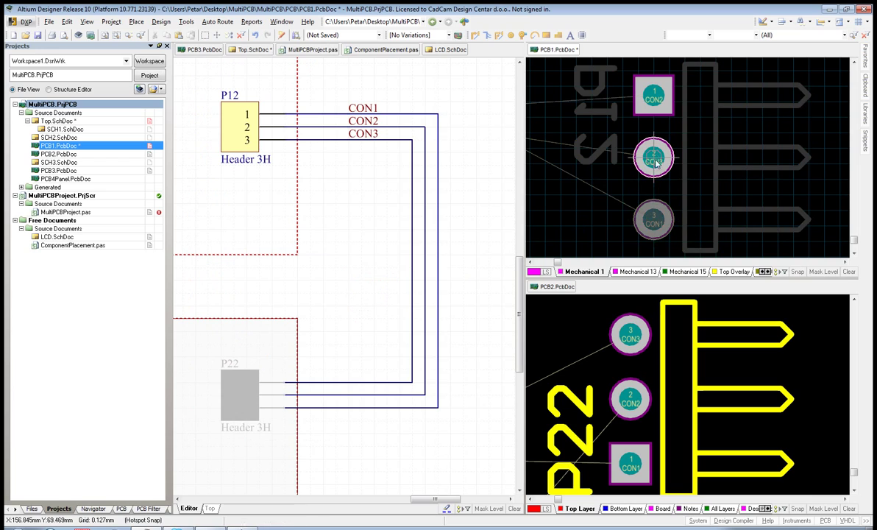
{"action": "right_click", "coordinate": [573, 210]}
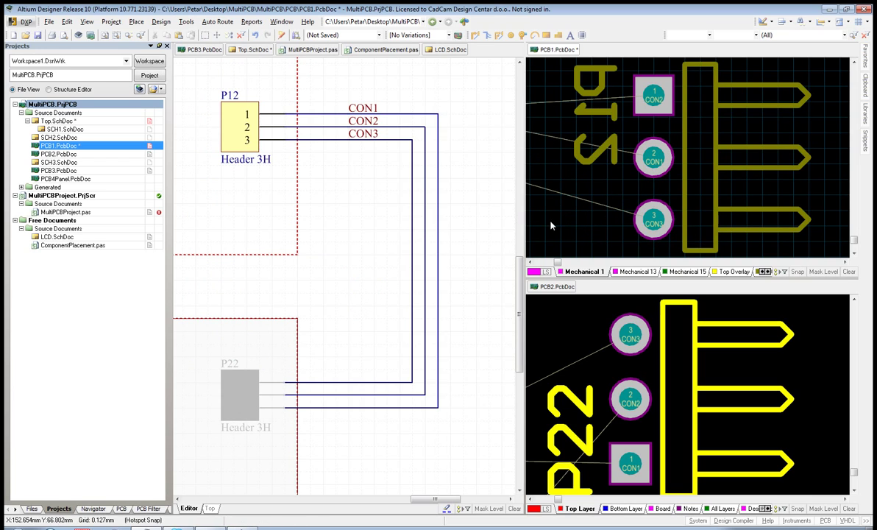
{"action": "left_click", "coordinate": [22, 21]}
{"action": "left_click", "coordinate": [166, 81]}
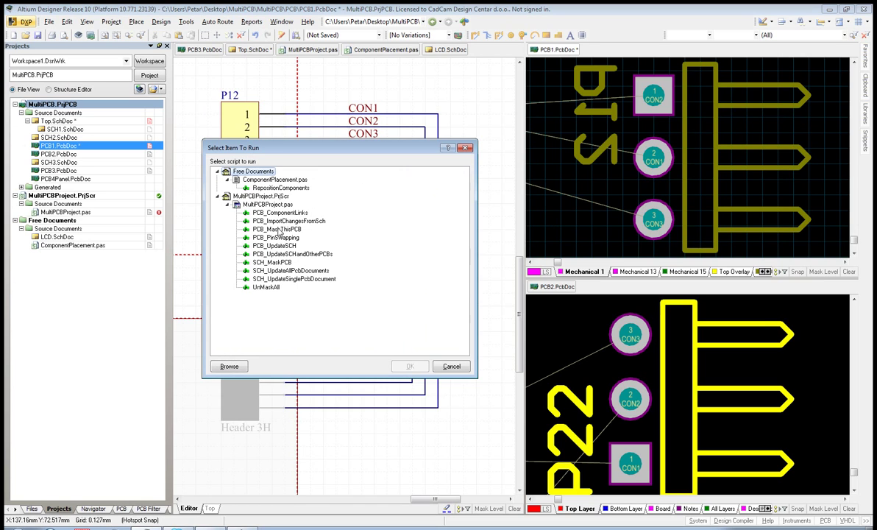
{"action": "left_click", "coordinate": [277, 229]}
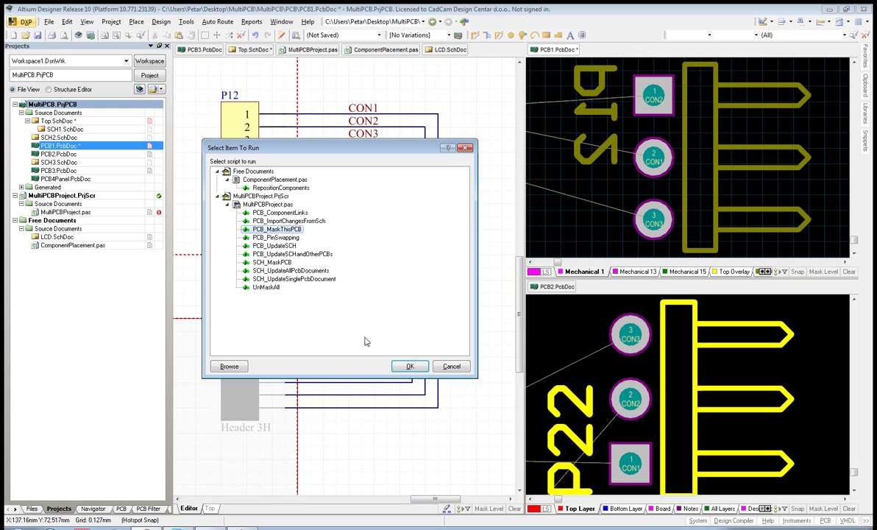
{"action": "left_click", "coordinate": [449, 366]}
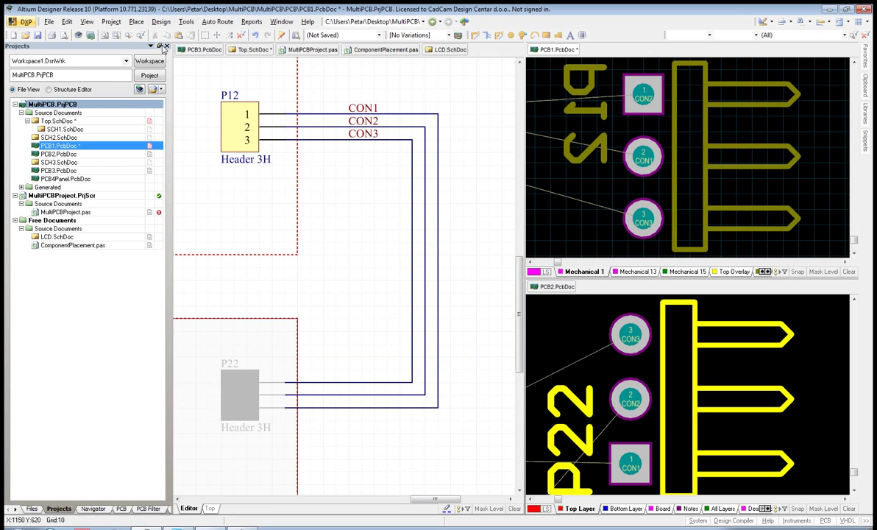
{"action": "left_click", "coordinate": [25, 22]}
{"action": "left_click", "coordinate": [167, 81]}
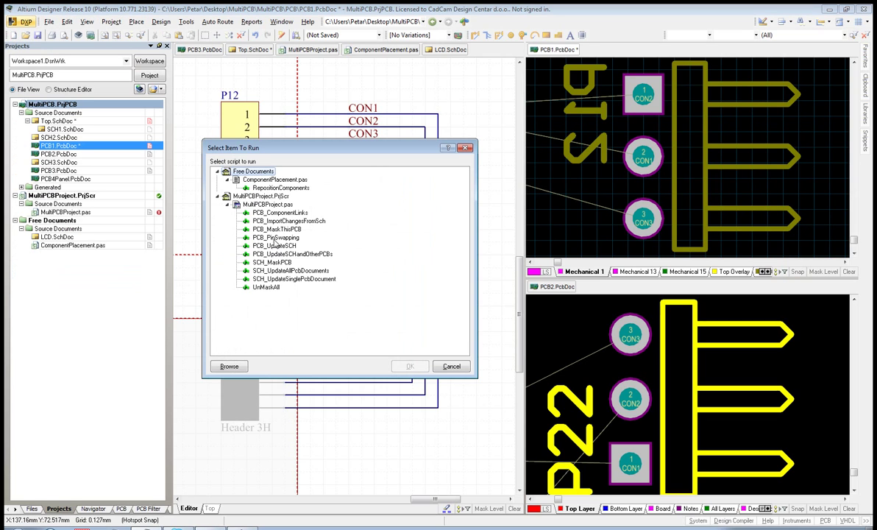
{"action": "left_click", "coordinate": [465, 148]}
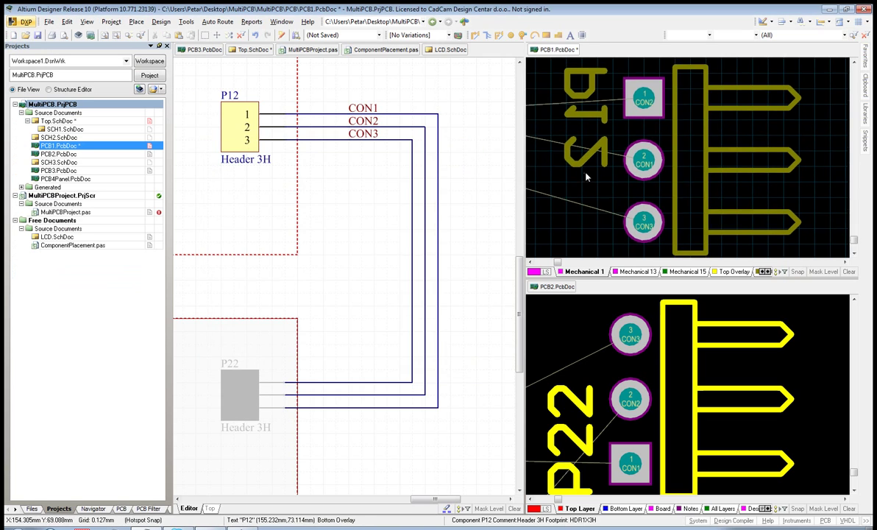
{"action": "left_click", "coordinate": [161, 22]}
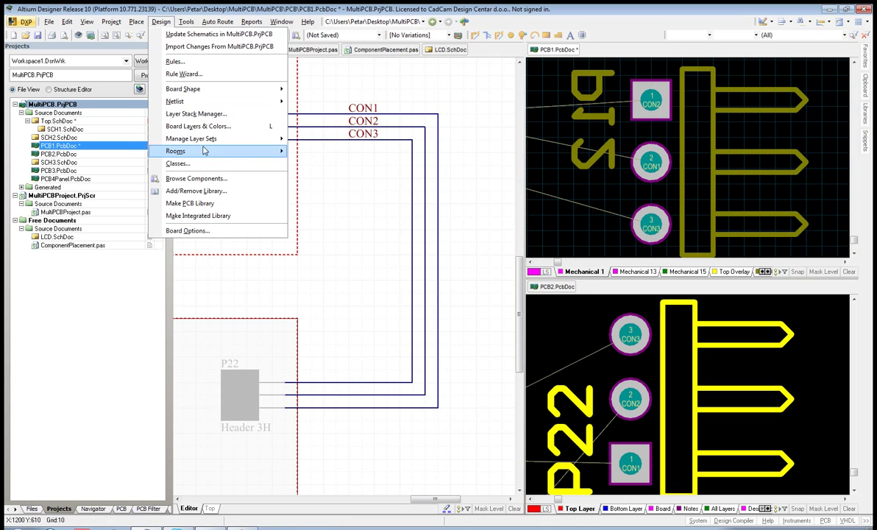
{"action": "left_click", "coordinate": [186, 21]}
{"action": "mouse_move", "coordinate": [228, 261]}
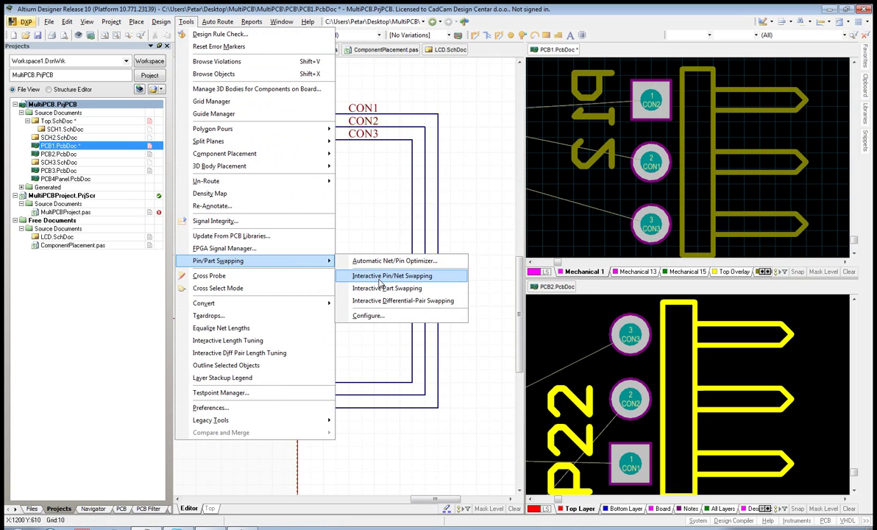
- Run the UnMaskAll script from MultiPCBProject.pas on Top.SchDoc
{"action": "left_click", "coordinate": [351, 214]}
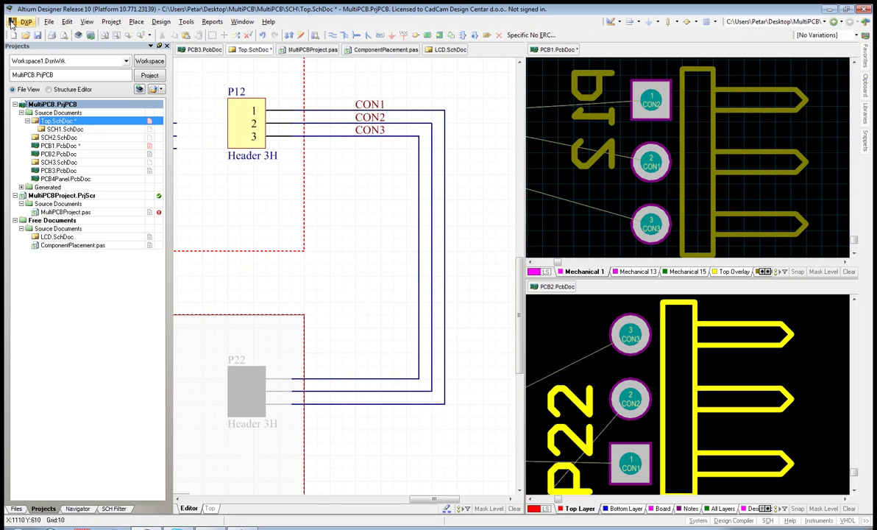
{"action": "left_click", "coordinate": [12, 24]}
{"action": "left_click", "coordinate": [164, 81]}
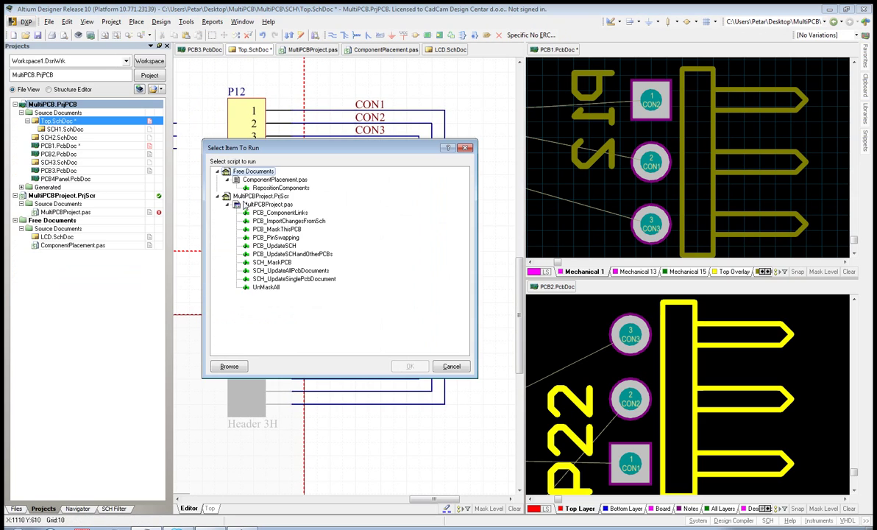
{"action": "left_click", "coordinate": [266, 288]}
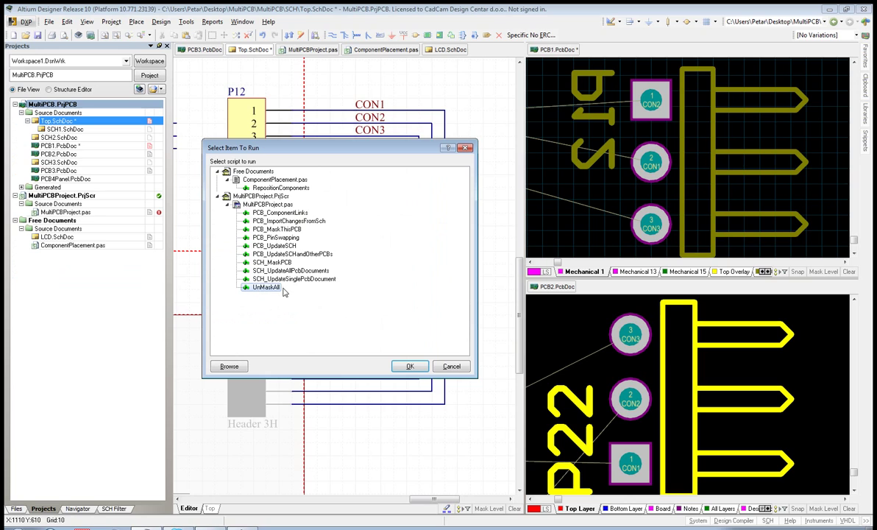
{"action": "left_click", "coordinate": [403, 366]}
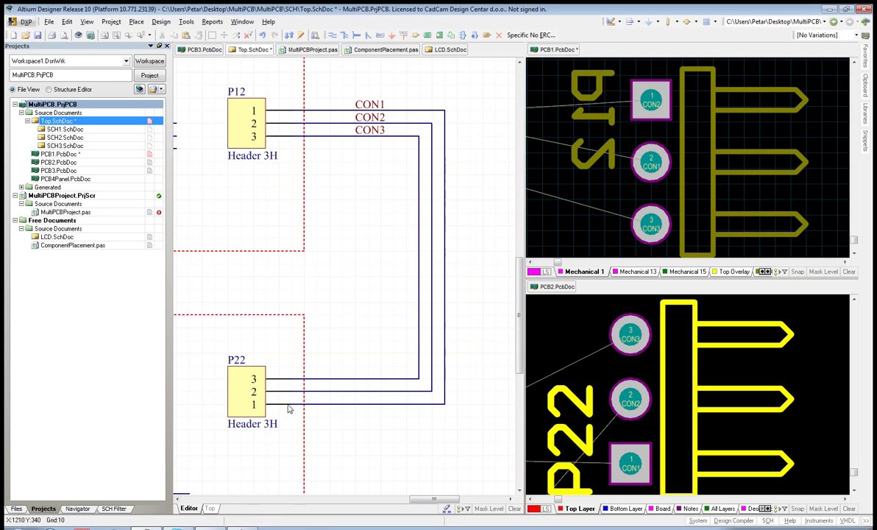
- Run the PCB_UpdateSCHandOtherPCBs script from MultiPCBProject.pas on PCB1.PcbDoc
{"action": "left_click", "coordinate": [579, 189]}
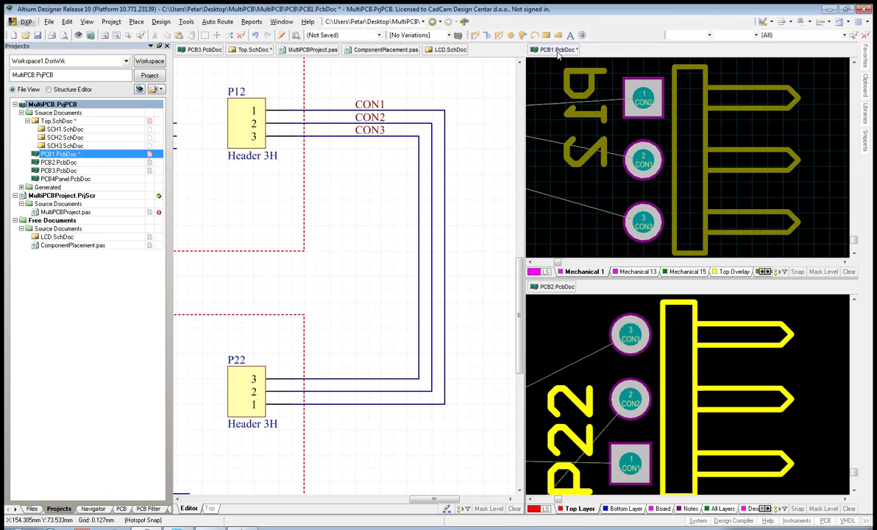
{"action": "left_click", "coordinate": [24, 21]}
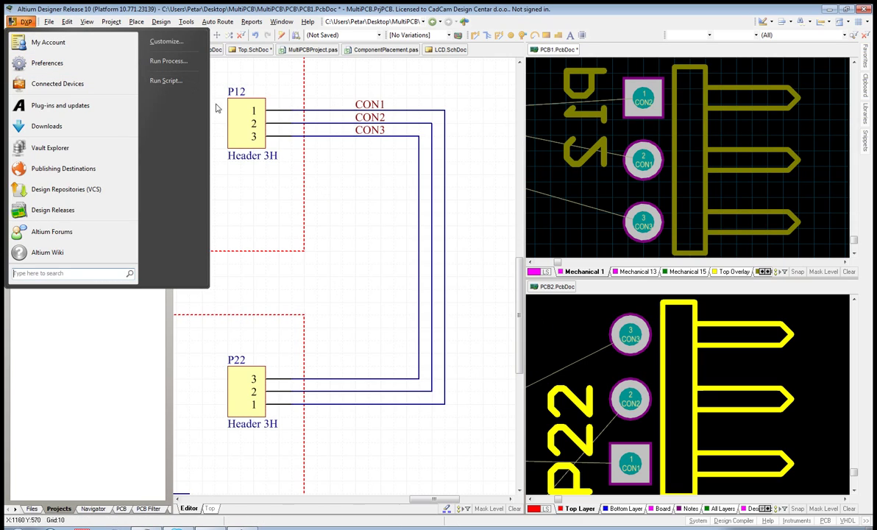
{"action": "left_click", "coordinate": [165, 81]}
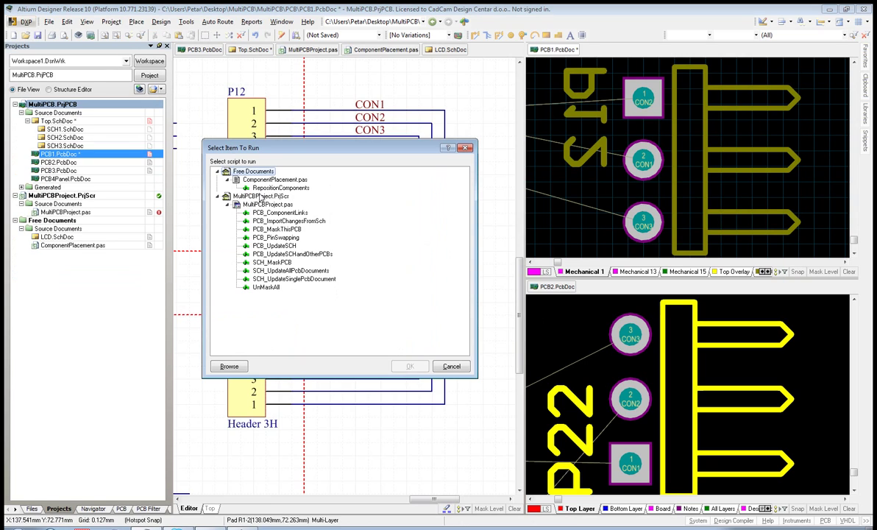
{"action": "left_click", "coordinate": [271, 253]}
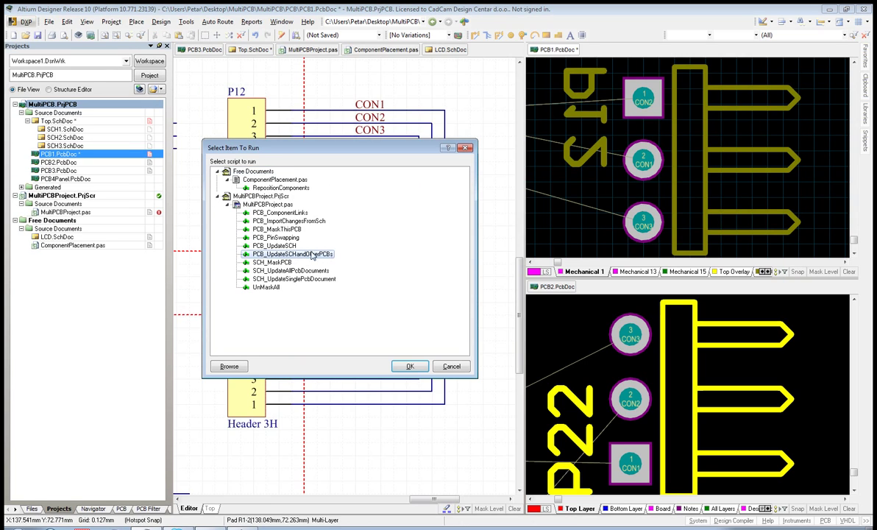
{"action": "left_click", "coordinate": [412, 367]}
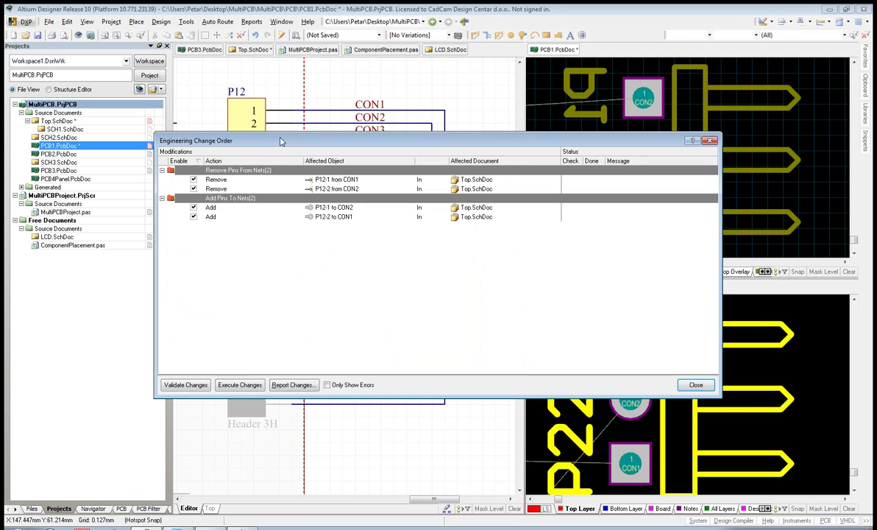
- Execute the engineering change order that moves P12-1 to CON2 and P12-2 to CON1 in Top.SchDoc
{"action": "left_click_drag", "start_coordinate": [279, 141], "coordinate": [484, 225]}
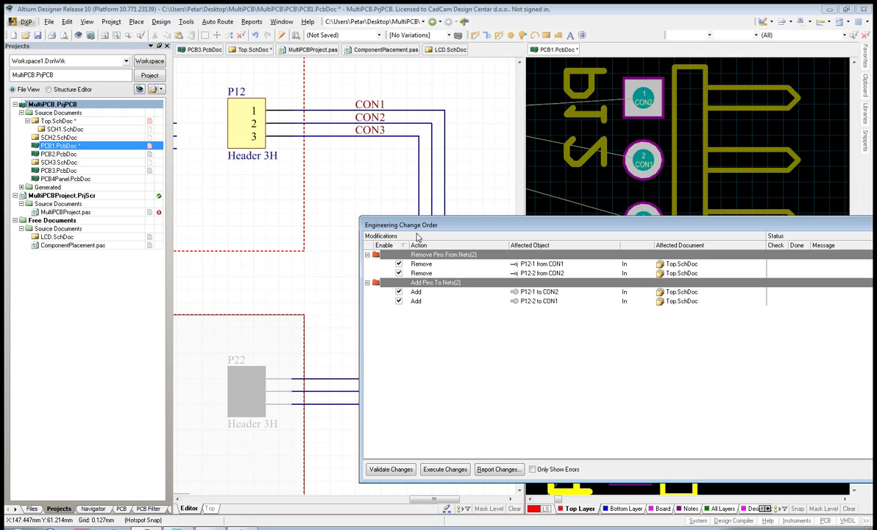
{"action": "left_click_drag", "start_coordinate": [418, 230], "coordinate": [360, 230]}
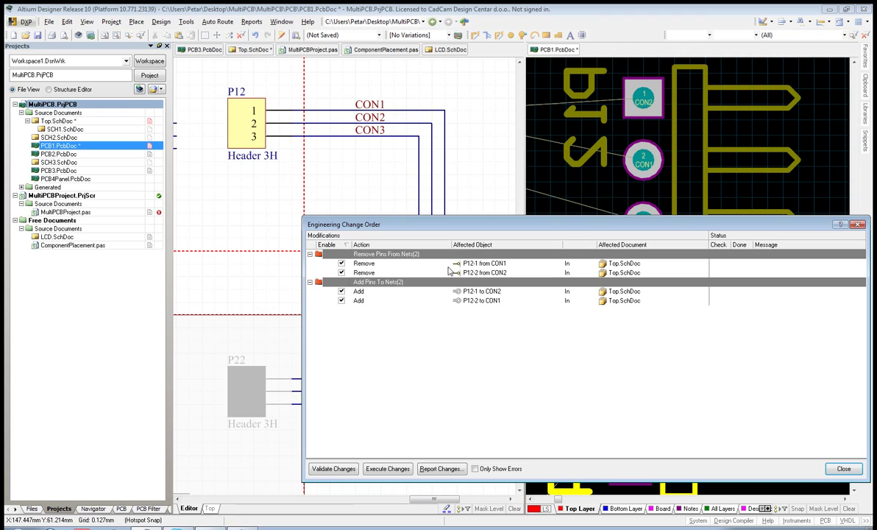
{"action": "left_click_drag", "start_coordinate": [451, 227], "coordinate": [322, 227]}
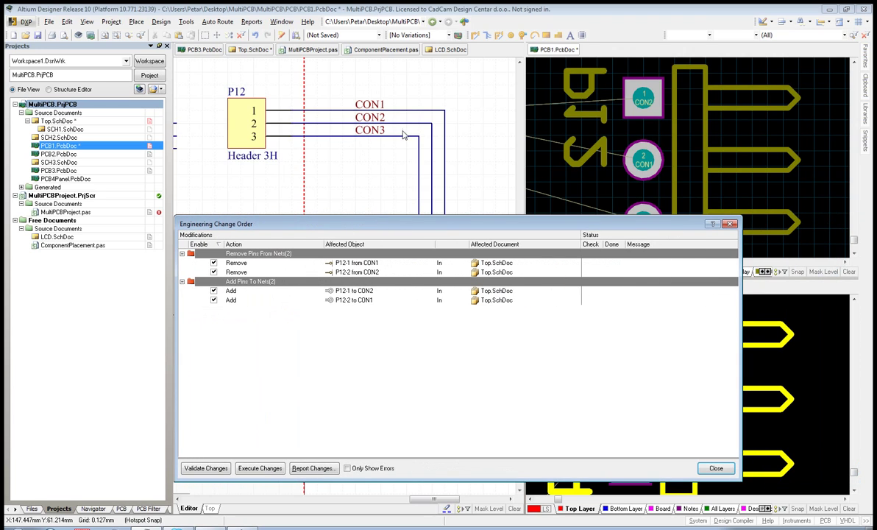
{"action": "left_click", "coordinate": [265, 472]}
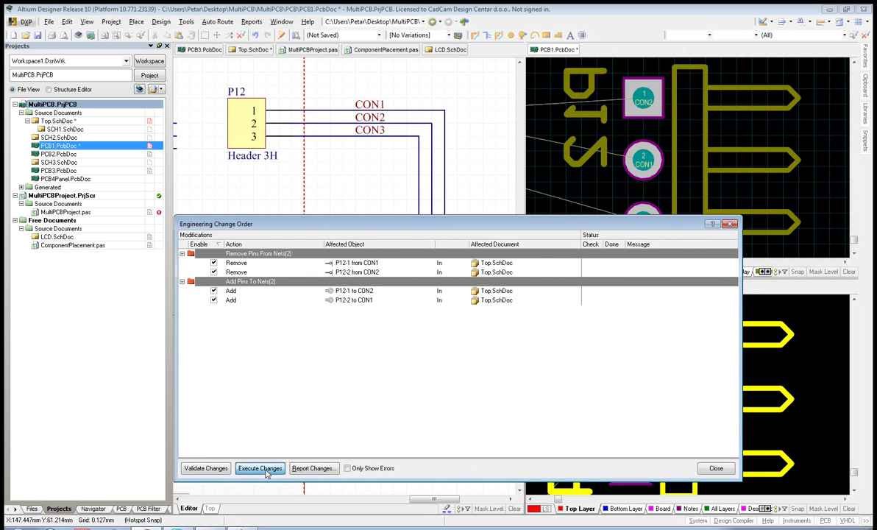
{"action": "left_click", "coordinate": [716, 468]}
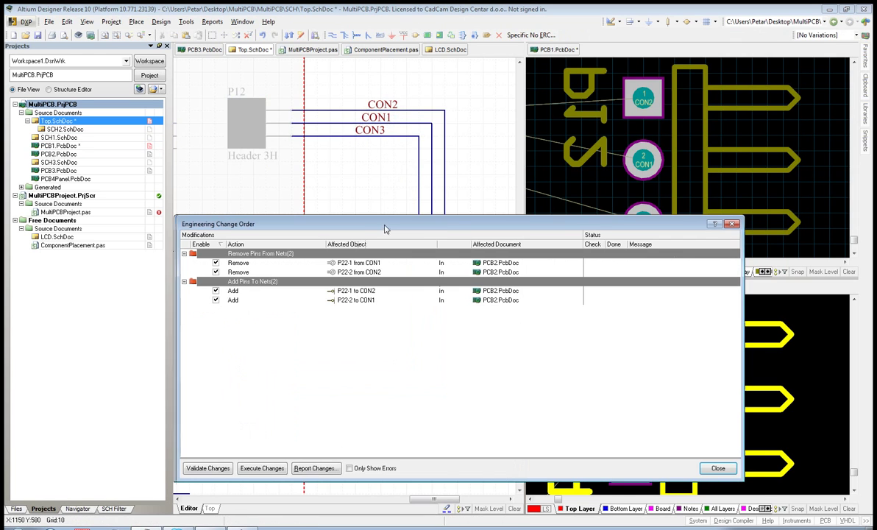
- Execute the change order that moves P22-1 to CON2 and P22-2 to CON1 in PCB2.PcbDoc, and dismiss the PCB3 comparison result
{"action": "left_click_drag", "start_coordinate": [385, 229], "coordinate": [268, 188]}
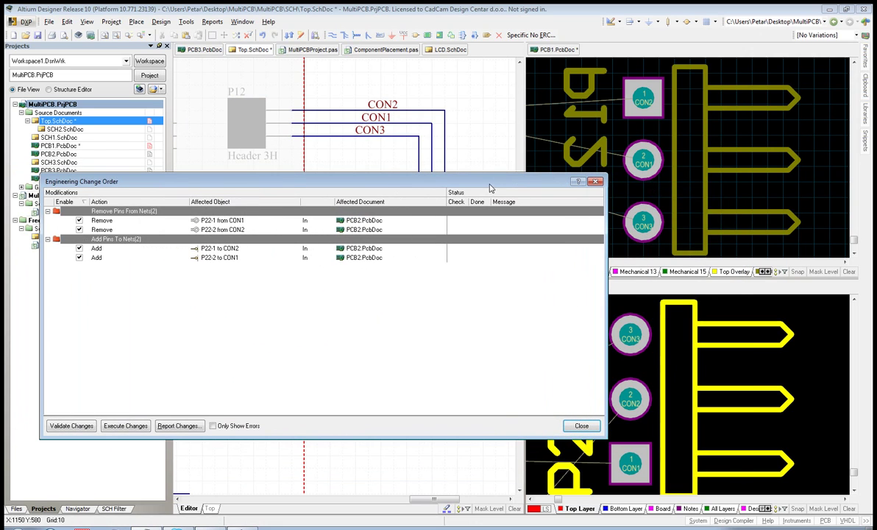
{"action": "left_click_drag", "start_coordinate": [491, 189], "coordinate": [370, 153]}
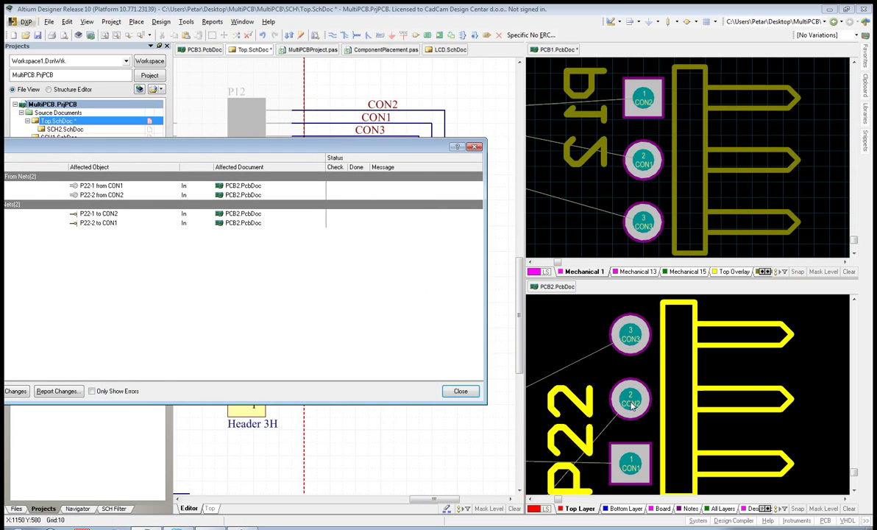
{"action": "left_click", "coordinate": [16, 391]}
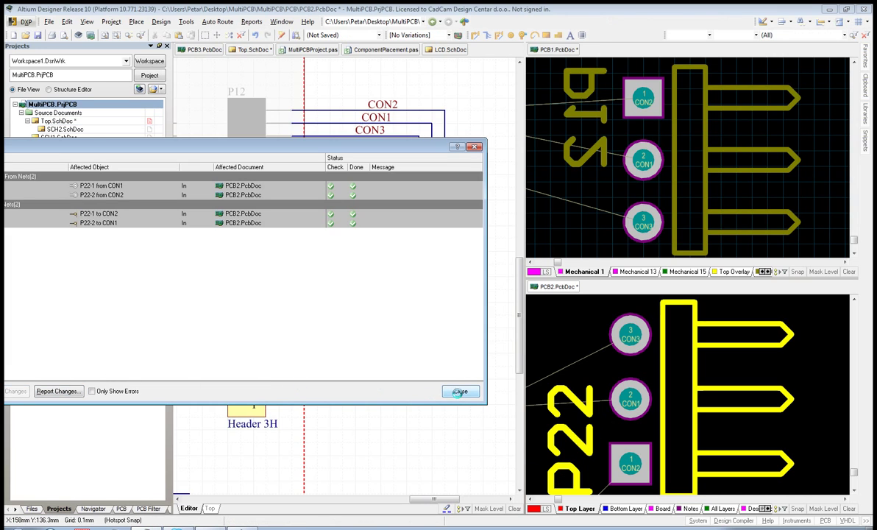
{"action": "left_click", "coordinate": [461, 391]}
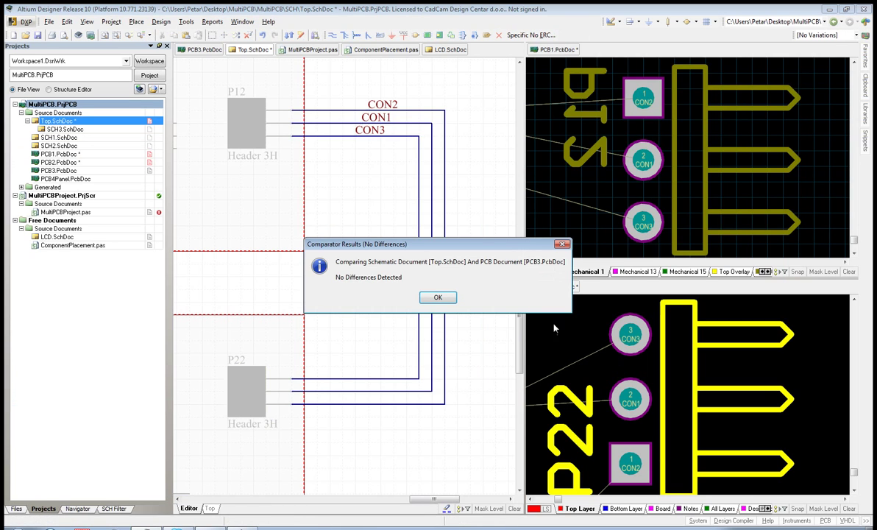
{"action": "left_click", "coordinate": [438, 297]}
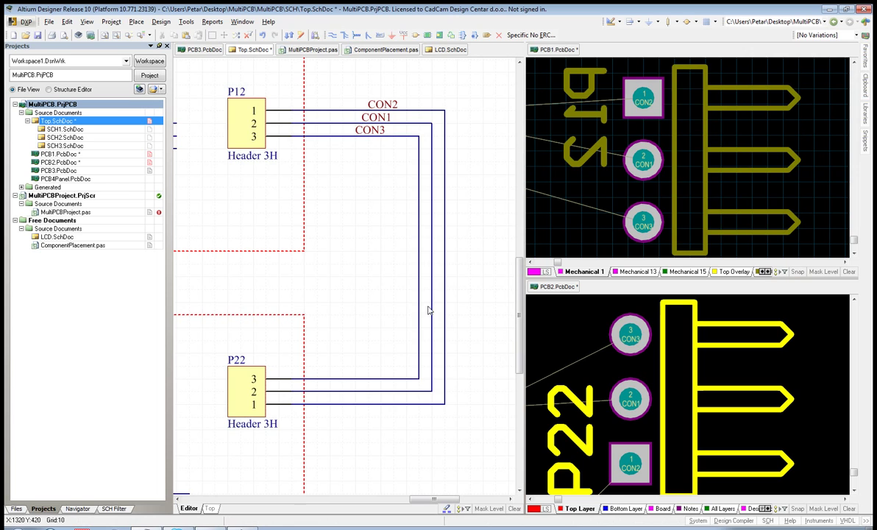
- Examine the connector wiring between the boards in Top.SchDoc, from P12 and P22 to headers PH1, PH2 and PH3
{"action": "scroll", "coordinate": [425, 248], "scroll_direction": "down", "scroll_amount": 4, "text": "ctrl"}
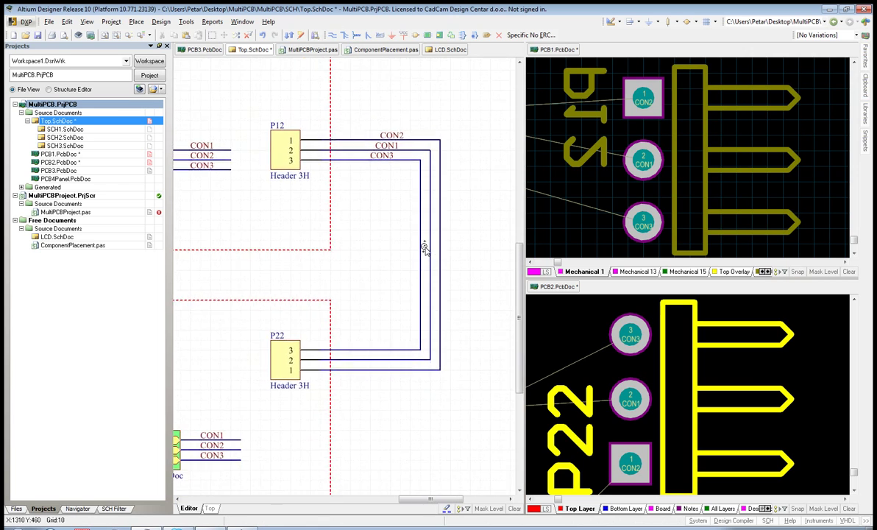
{"action": "scroll", "coordinate": [417, 249], "scroll_direction": "down", "scroll_amount": 3, "text": "ctrl"}
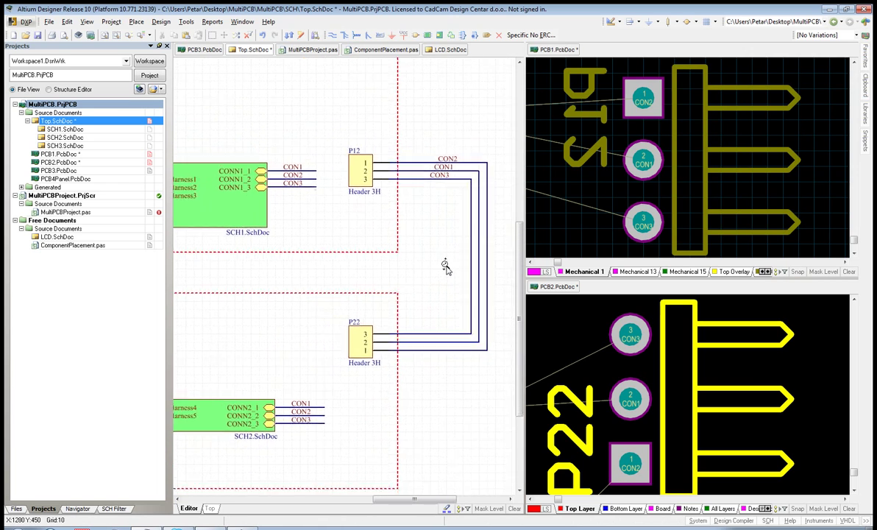
{"action": "right_click_drag", "start_coordinate": [417, 249], "coordinate": [469, 278]}
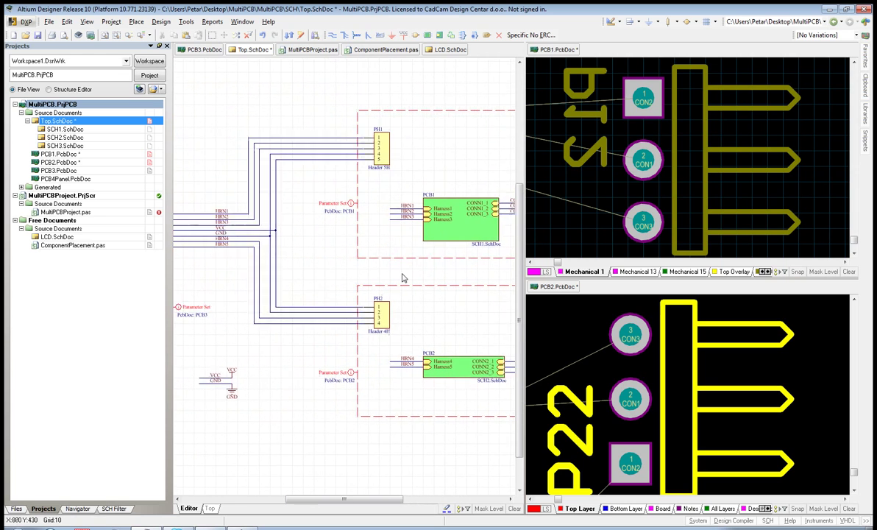
{"action": "right_click_drag", "start_coordinate": [394, 276], "coordinate": [428, 276]}
{"action": "right_click_drag", "start_coordinate": [339, 275], "coordinate": [372, 264]}
{"action": "scroll", "coordinate": [343, 262], "scroll_direction": "up", "scroll_amount": 2, "text": "ctrl"}
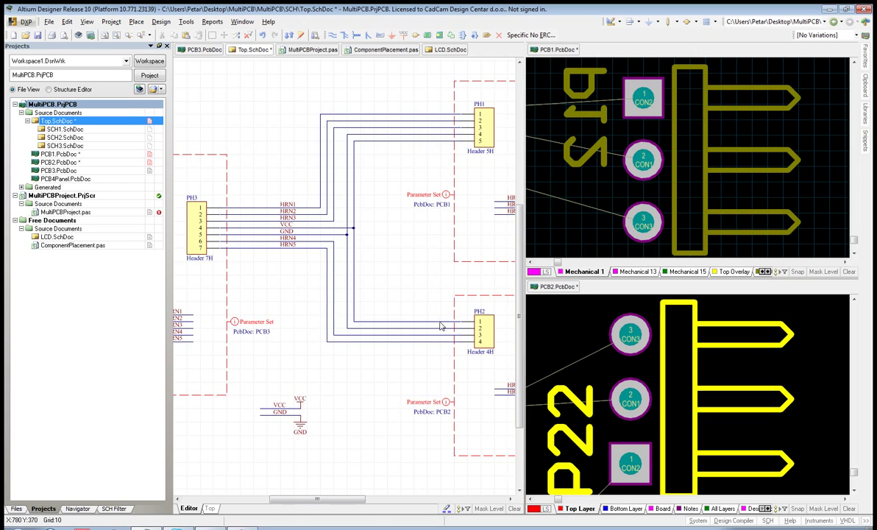
{"action": "right_click_drag", "start_coordinate": [441, 325], "coordinate": [438, 326]}
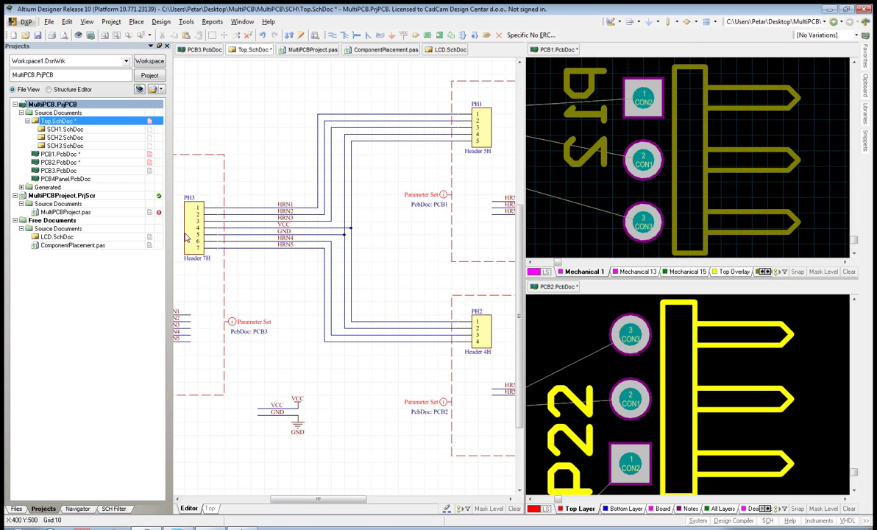
{"action": "scroll", "coordinate": [198, 228], "scroll_direction": "up", "scroll_amount": 1, "text": "ctrl"}
{"action": "scroll", "coordinate": [198, 229], "scroll_direction": "up", "scroll_amount": 2, "text": "ctrl"}
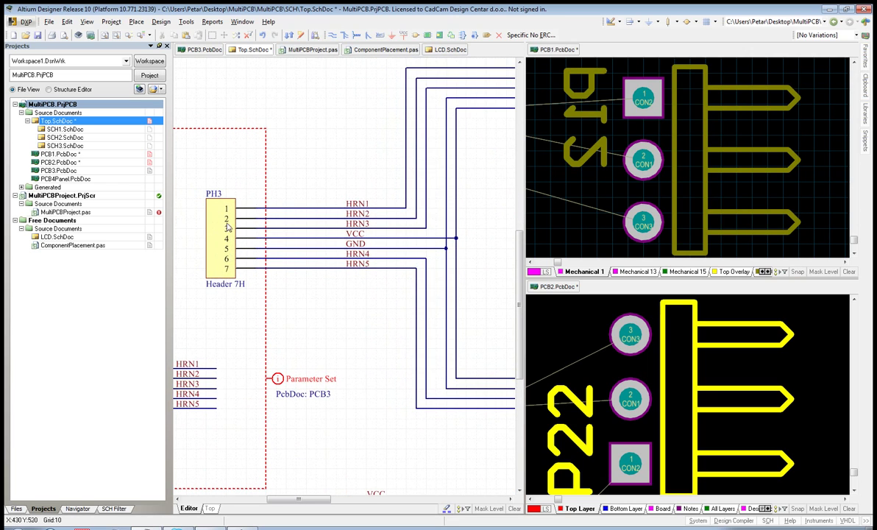
{"action": "scroll", "coordinate": [293, 303], "scroll_direction": "down", "scroll_amount": 1, "text": "ctrl"}
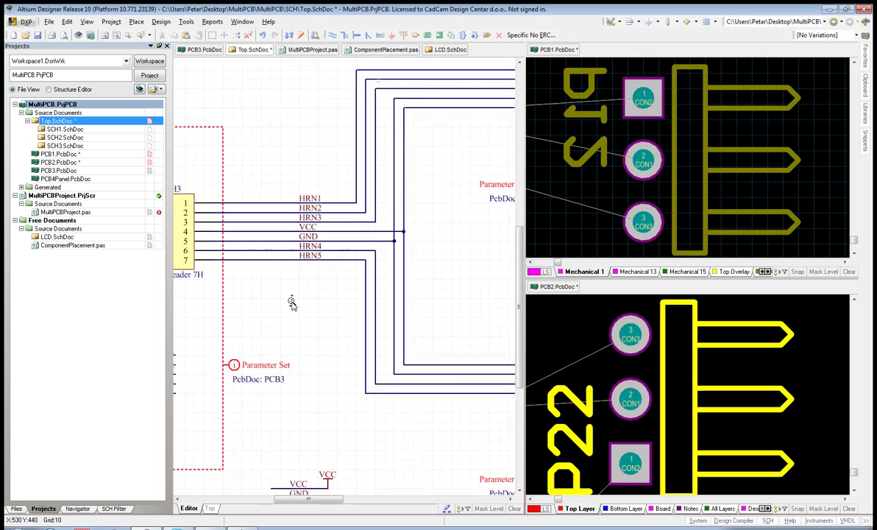
{"action": "scroll", "coordinate": [293, 303], "scroll_direction": "down", "scroll_amount": 2, "text": "ctrl"}
{"action": "scroll", "coordinate": [273, 287], "scroll_direction": "up", "scroll_amount": 1, "text": "ctrl"}
{"action": "scroll", "coordinate": [277, 294], "scroll_direction": "down", "scroll_amount": 1, "text": "ctrl"}
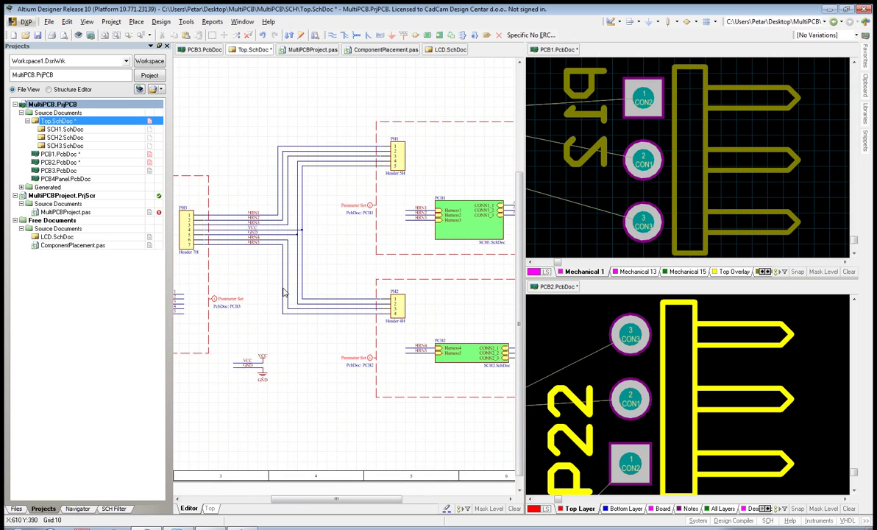
- Review the runnable procedures listed under MultiPCBProject.pas, from PCB_ComponentLinks to UnMaskAll
{"action": "left_click", "coordinate": [23, 22]}
{"action": "left_click", "coordinate": [175, 82]}
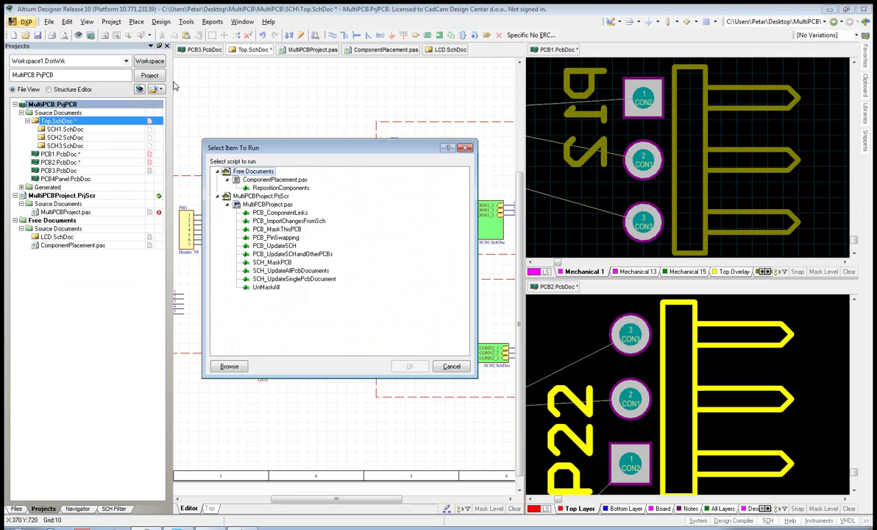
{"action": "left_click", "coordinate": [269, 205]}
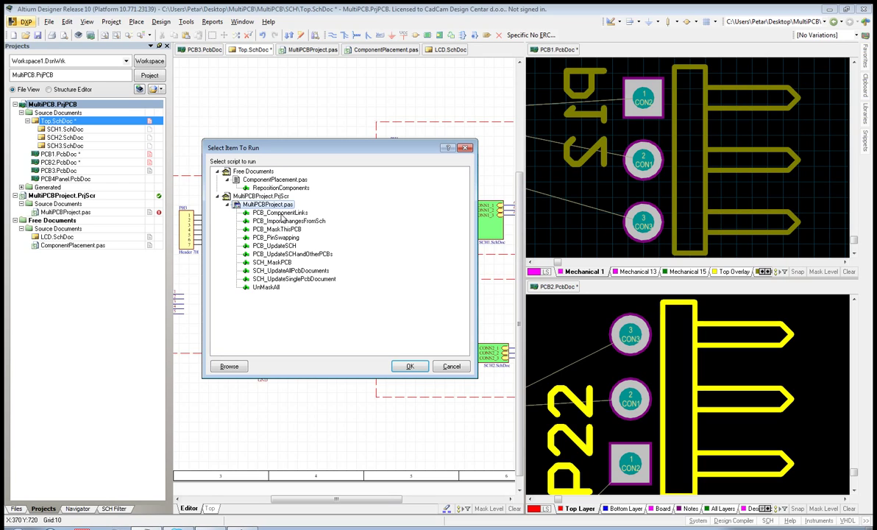
{"action": "left_click", "coordinate": [281, 213]}
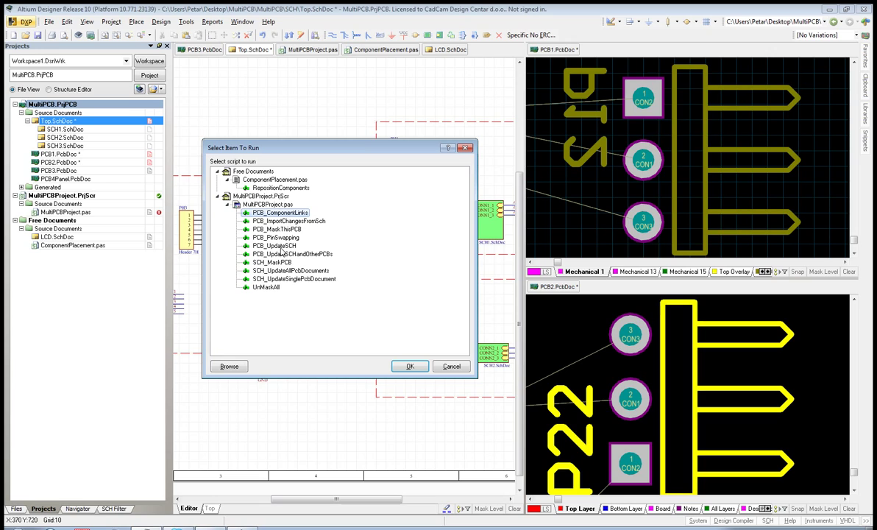
{"action": "left_click", "coordinate": [280, 246]}
{"action": "left_click", "coordinate": [285, 222]}
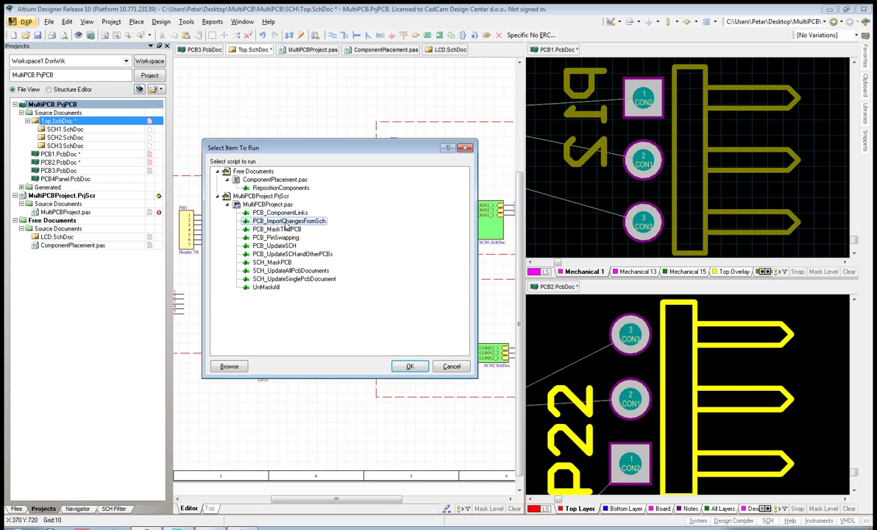
{"action": "left_click", "coordinate": [285, 230]}
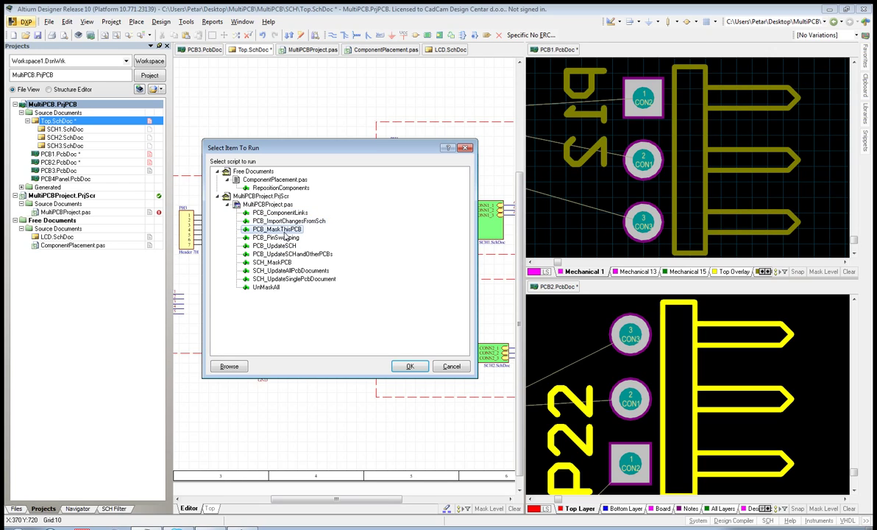
{"action": "left_click", "coordinate": [284, 239]}
{"action": "left_click", "coordinate": [283, 255]}
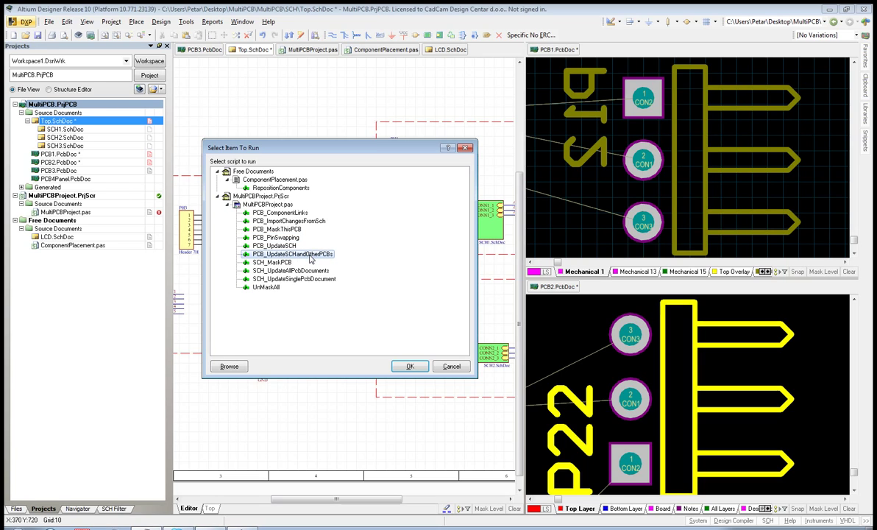
{"action": "left_click", "coordinate": [275, 287]}
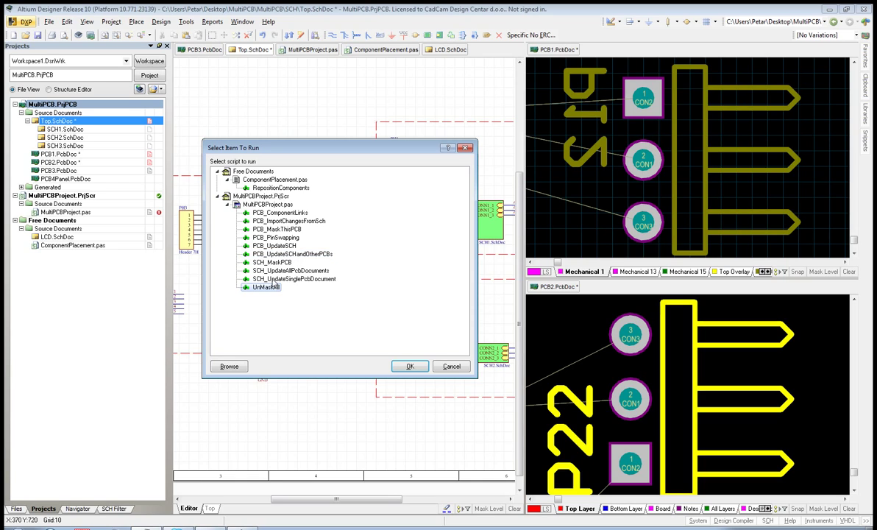
- Run the SCH_MaskPCB script on Top.SchDoc with PCB2.PcbDoc as the board for masking
{"action": "left_click", "coordinate": [255, 263]}
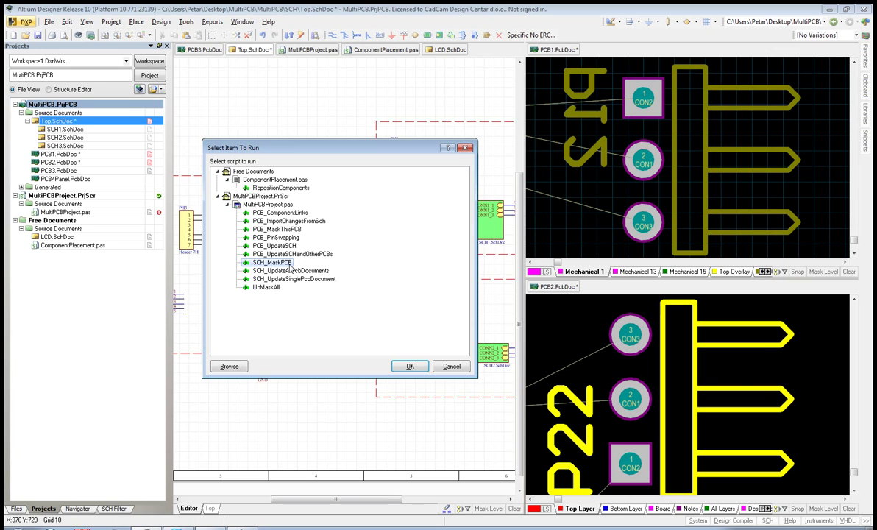
{"action": "left_click", "coordinate": [406, 366]}
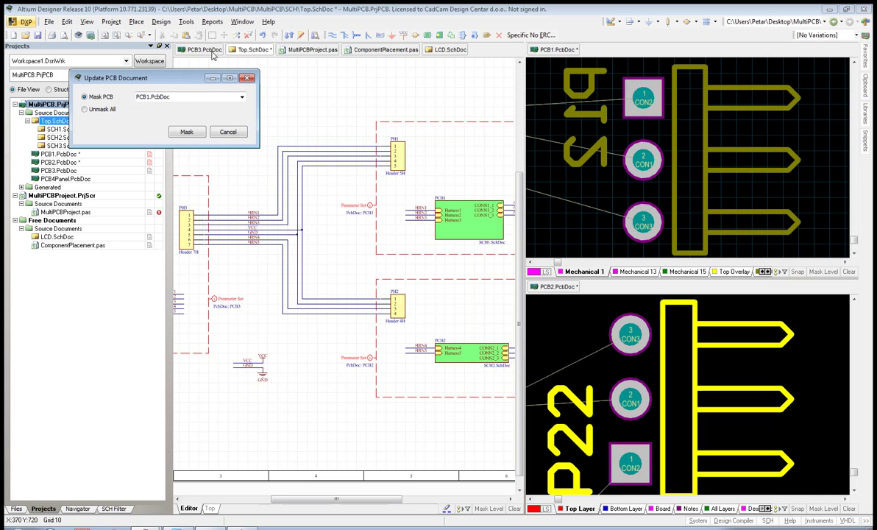
{"action": "left_click_drag", "start_coordinate": [173, 77], "coordinate": [292, 106]}
{"action": "left_click", "coordinate": [360, 126]}
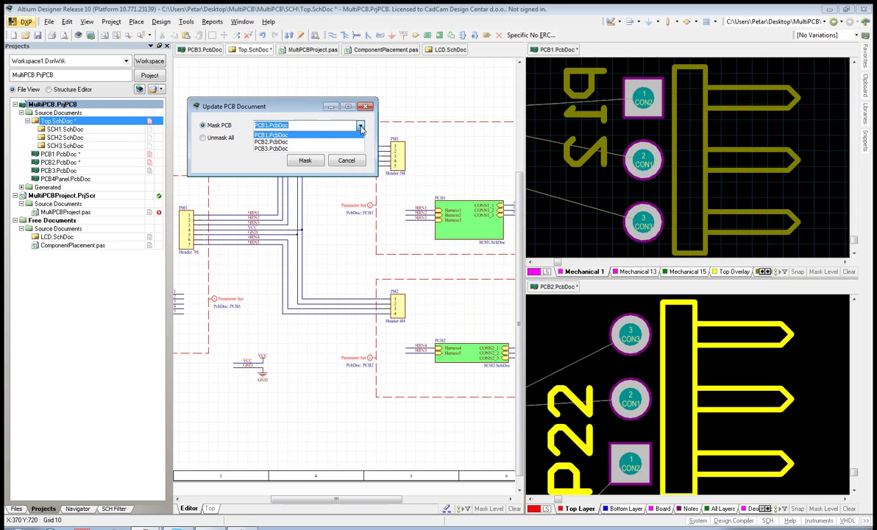
{"action": "left_click", "coordinate": [268, 143]}
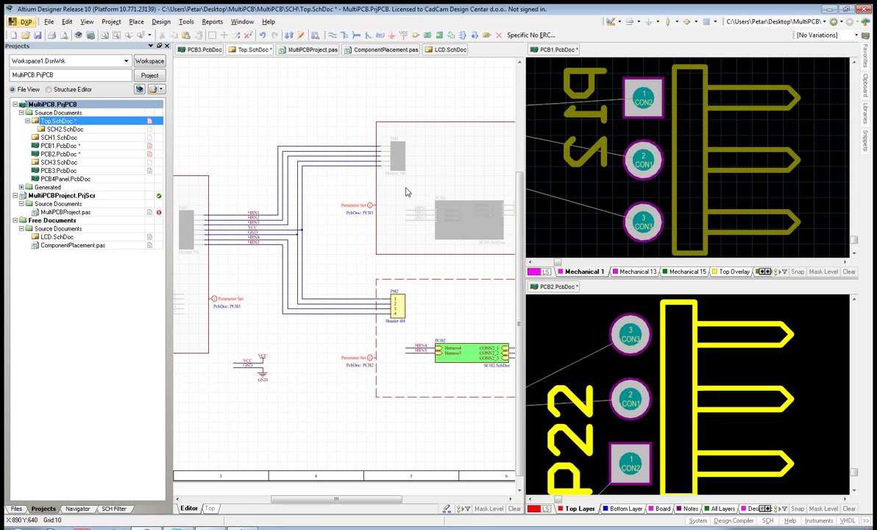
- Examine the masked and unmasked board areas in Top.SchDoc, and list the components and nets of the project's flattened hierarchy
{"action": "scroll", "coordinate": [375, 161], "scroll_direction": "down", "scroll_amount": 2}
{"action": "scroll", "coordinate": [376, 112], "scroll_direction": "down", "scroll_amount": 1, "text": "ctrl"}
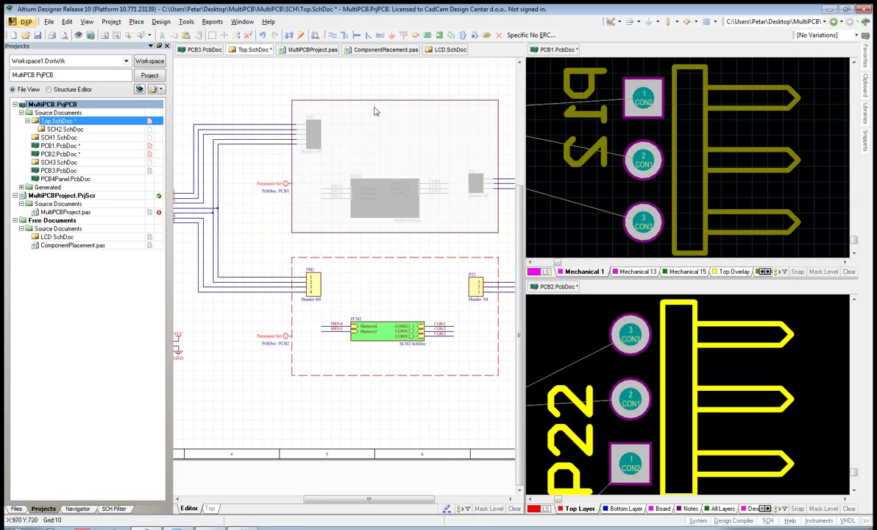
{"action": "scroll", "coordinate": [377, 133], "scroll_direction": "down", "scroll_amount": 1, "text": "ctrl"}
{"action": "scroll", "coordinate": [315, 243], "scroll_direction": "up", "scroll_amount": 3}
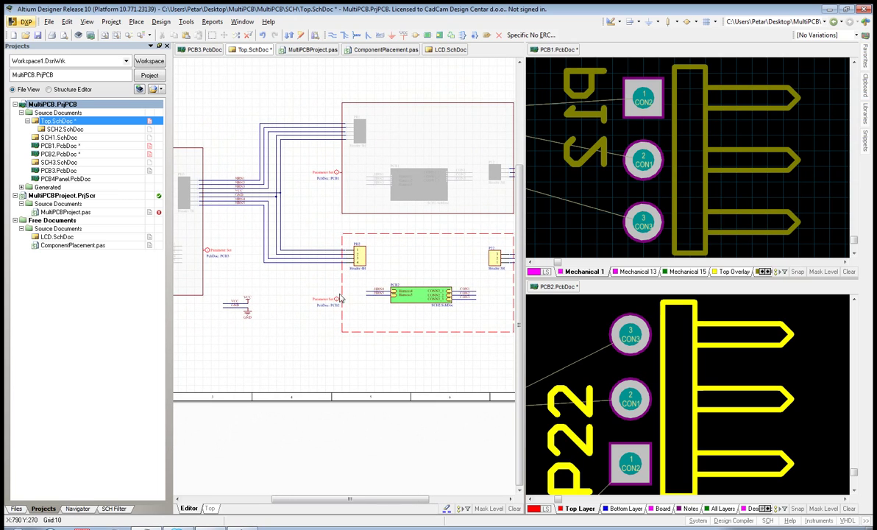
{"action": "scroll", "coordinate": [315, 290], "scroll_direction": "up", "scroll_amount": 2, "text": "ctrl"}
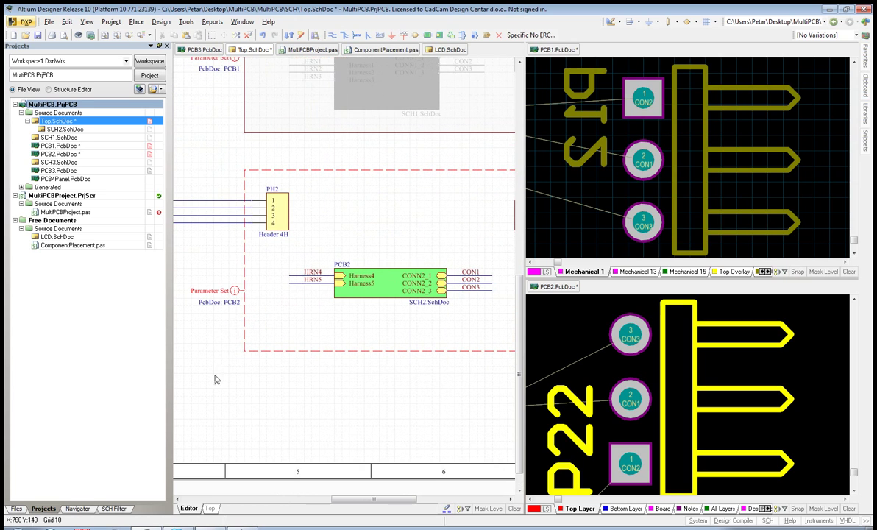
{"action": "left_click", "coordinate": [86, 509]}
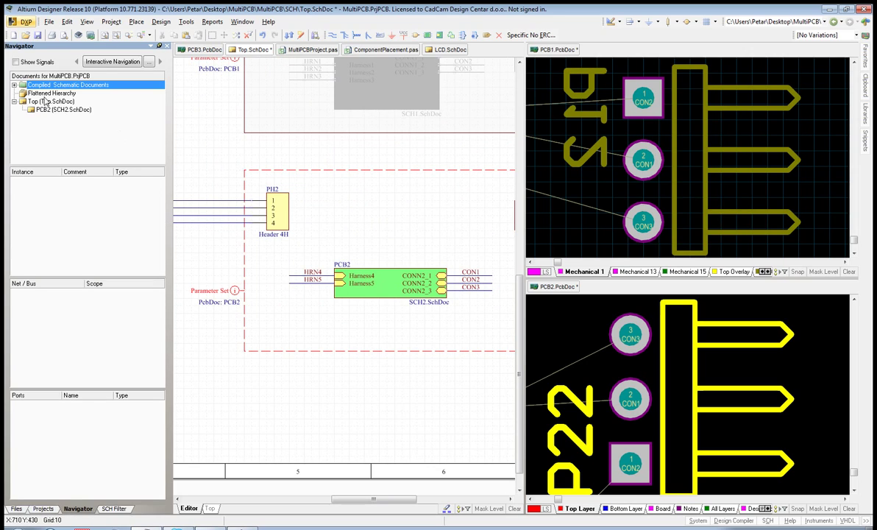
{"action": "left_click", "coordinate": [46, 93]}
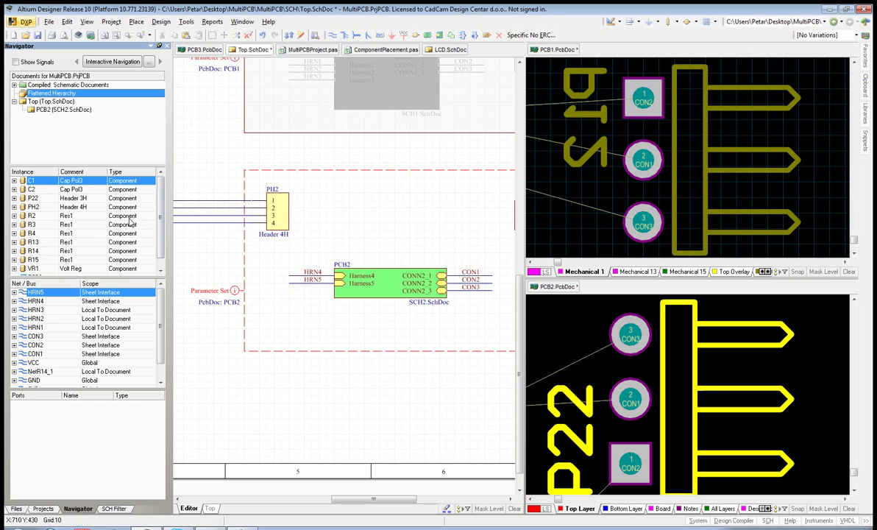
{"action": "right_click_drag", "start_coordinate": [378, 178], "coordinate": [328, 175]}
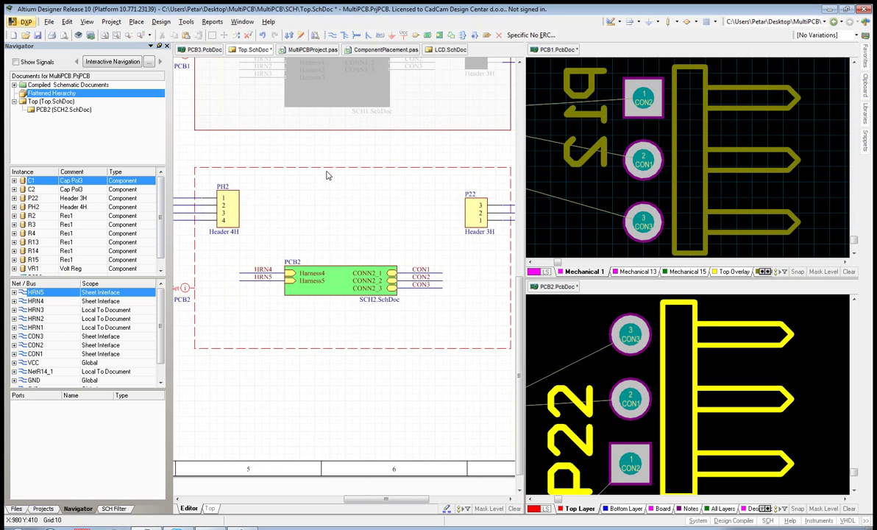
{"action": "scroll", "coordinate": [328, 175], "scroll_direction": "down", "scroll_amount": 1, "text": "ctrl"}
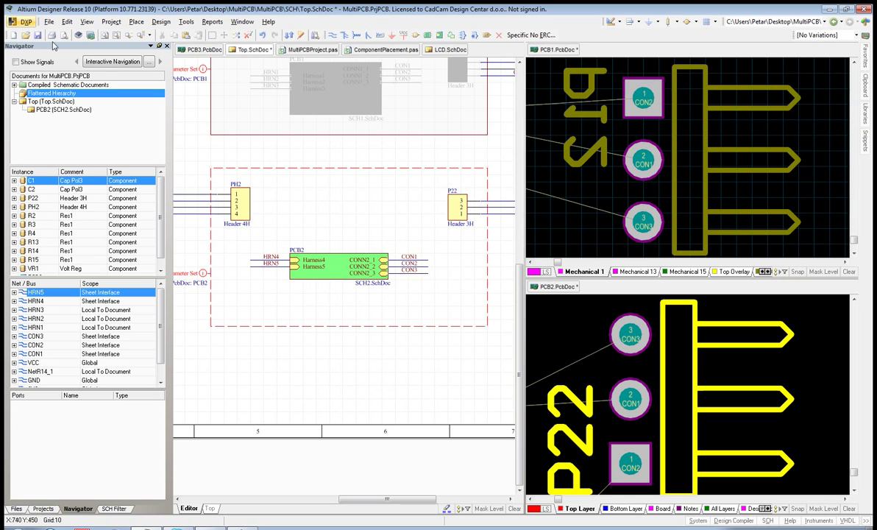
- Run the UnMaskAll script from MultiPCBProject.pas to remove the board masks from the schematic
{"action": "left_click", "coordinate": [22, 21]}
{"action": "left_click", "coordinate": [166, 81]}
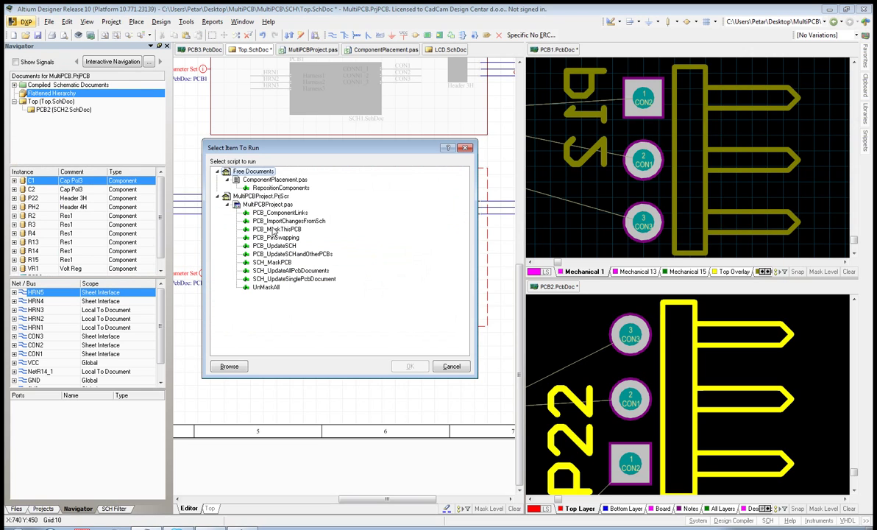
{"action": "left_click", "coordinate": [251, 288]}
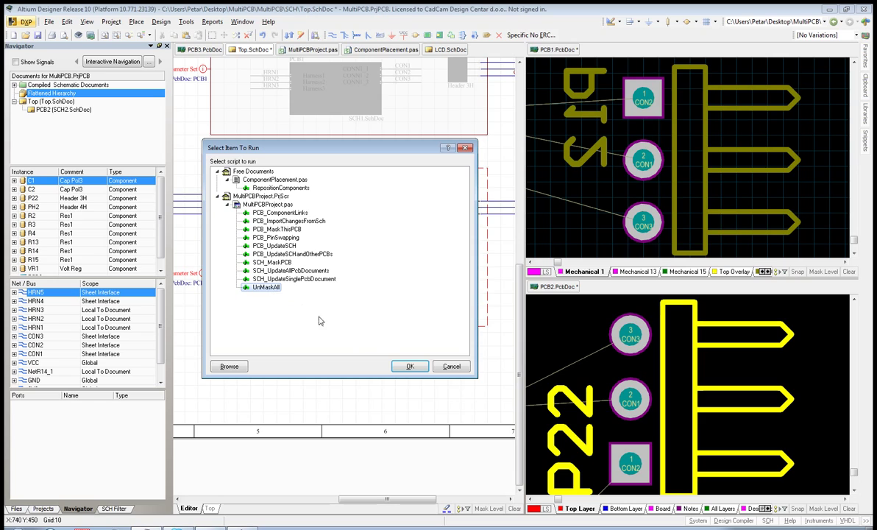
{"action": "left_click", "coordinate": [410, 367]}
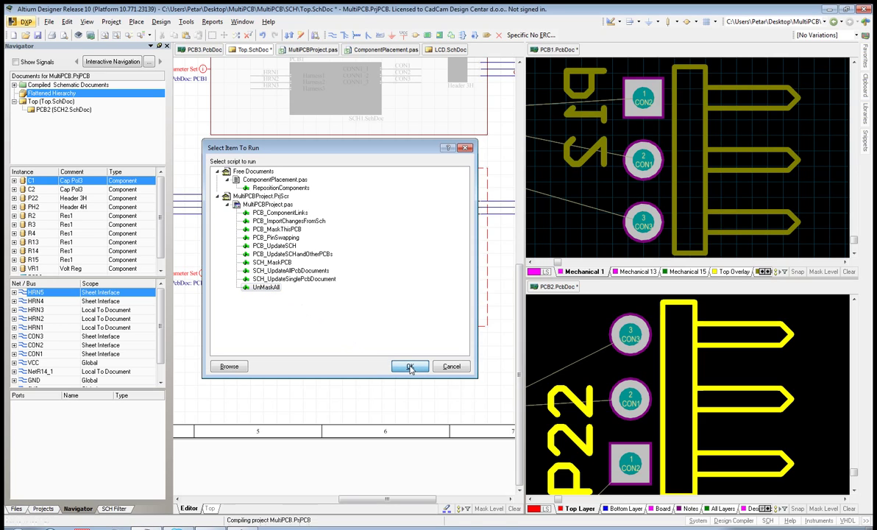